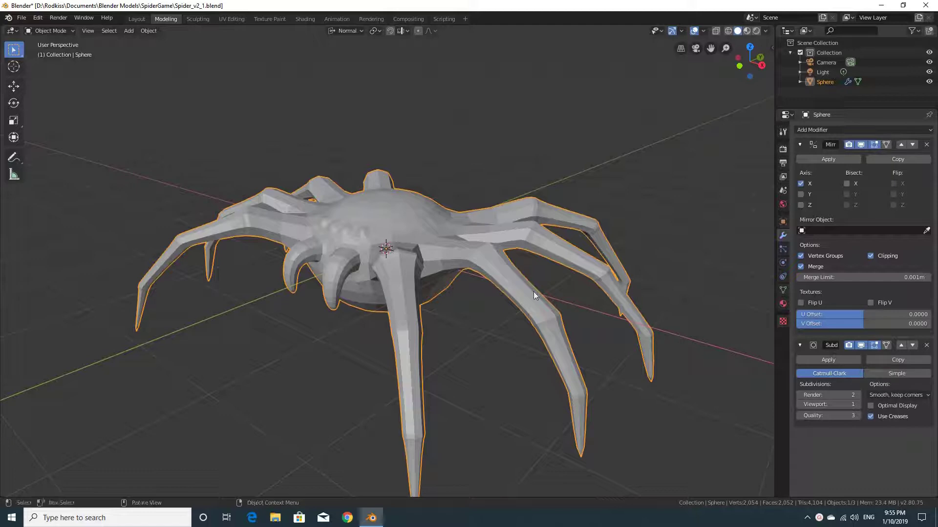
- Open the UV Editing workspace for the spider model and set the transform orientation to Global
middle_drag(533, 292, 538, 290)
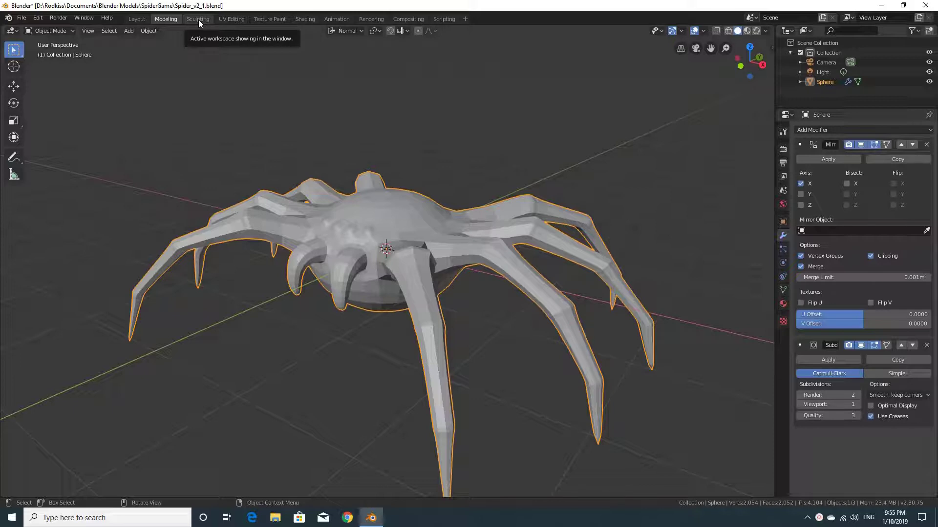
click(231, 19)
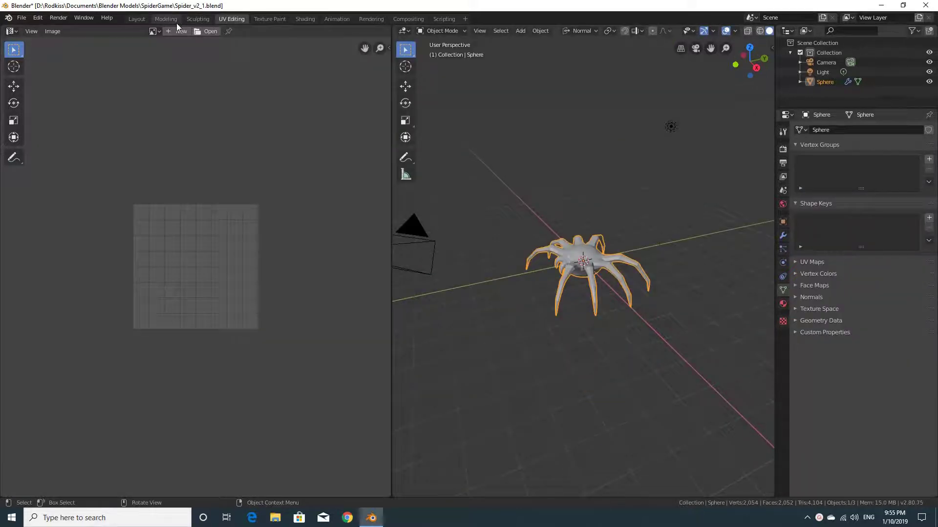
scroll(522, 271, up, 5)
middle_drag(527, 271, 552, 272)
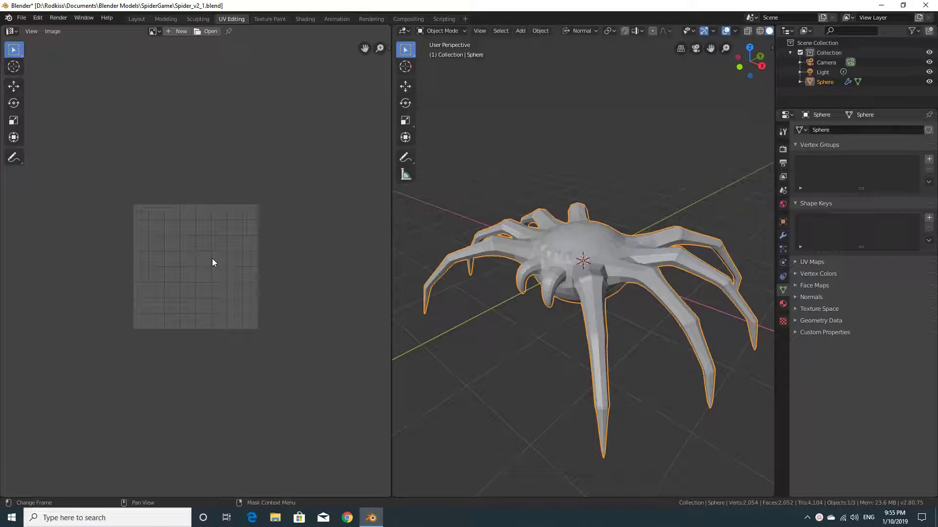
scroll(611, 250, up, 1)
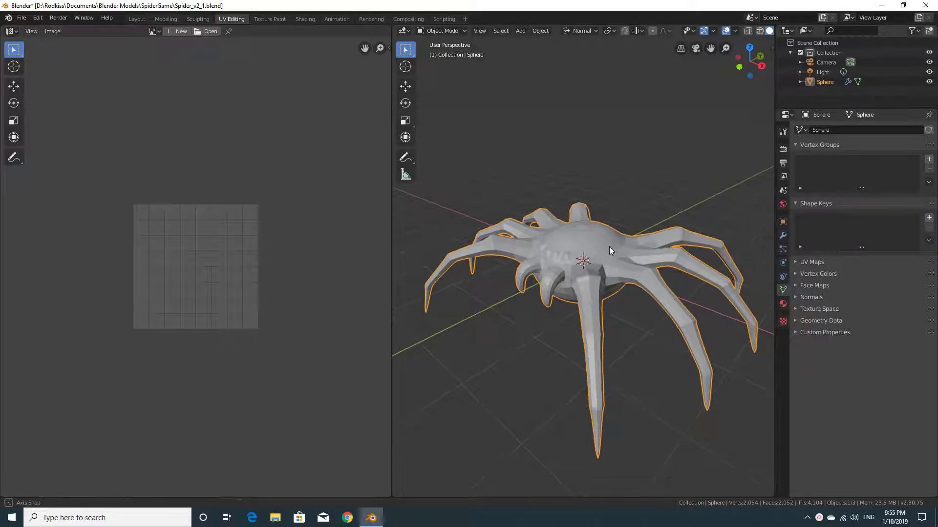
scroll(610, 250, up, 2)
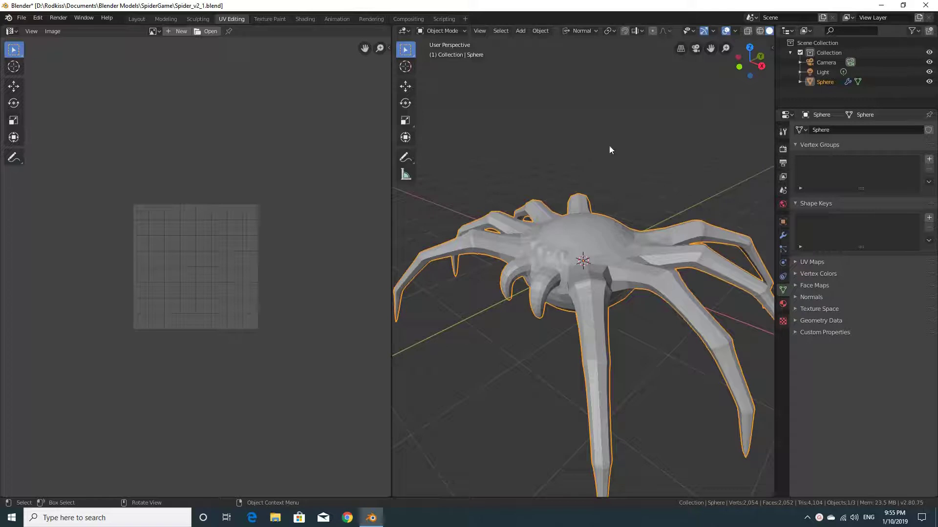
click(590, 31)
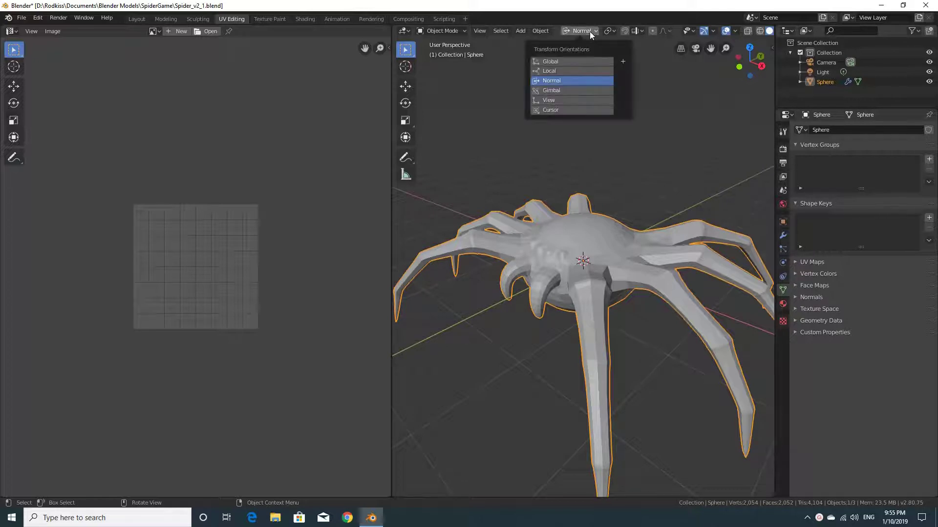
click(552, 61)
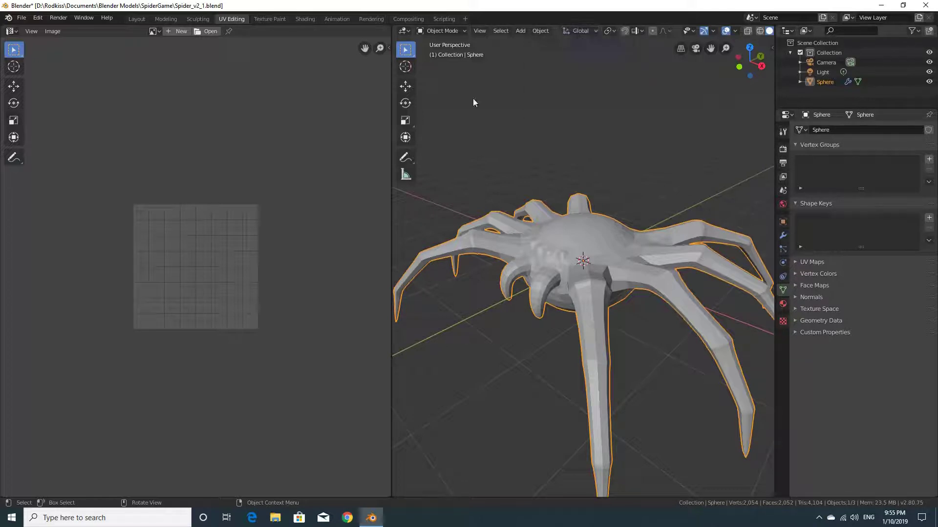
- Enter Edit Mode on the spider and select its entire linked mesh
click(490, 106)
click(538, 233)
click(442, 31)
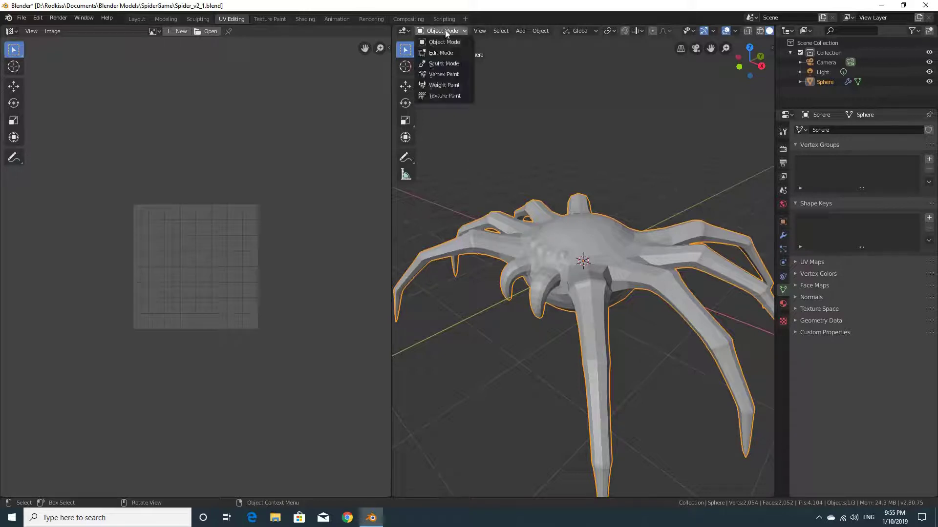
click(444, 54)
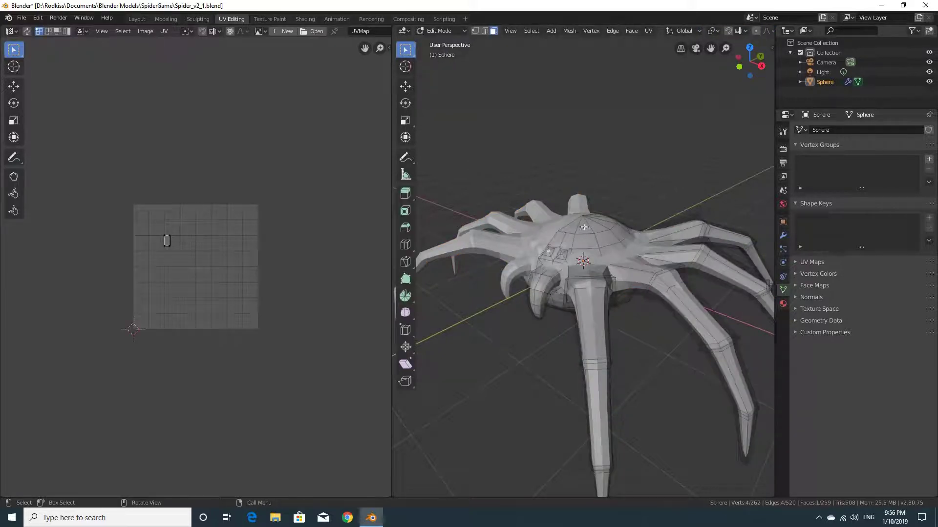
key(l)
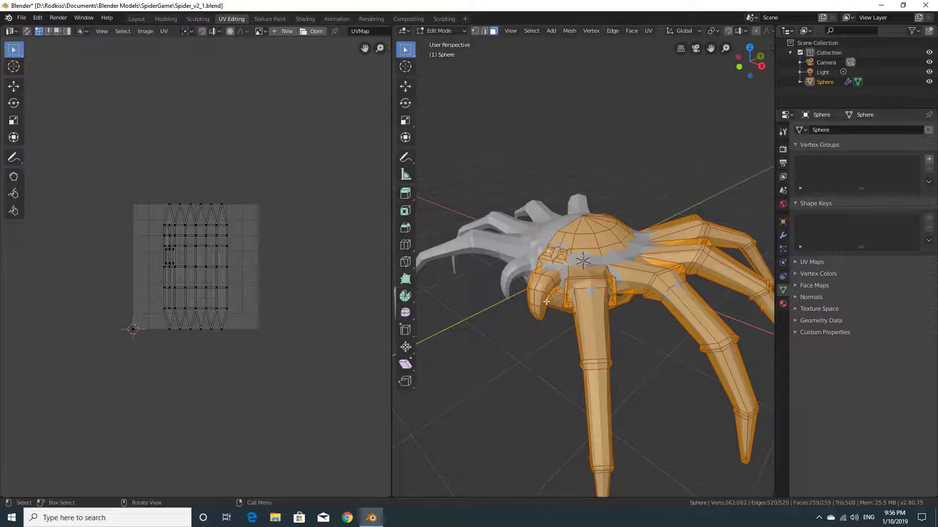
scroll(546, 302, up, 2)
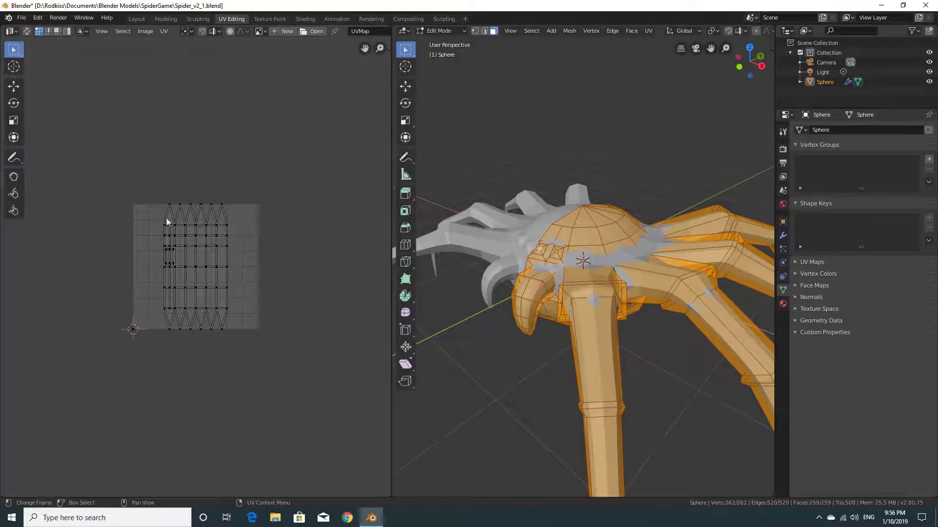
- Unwrap the selected spider mesh with Smart UV Project, using angle limit 66 and island margin 0
click(648, 31)
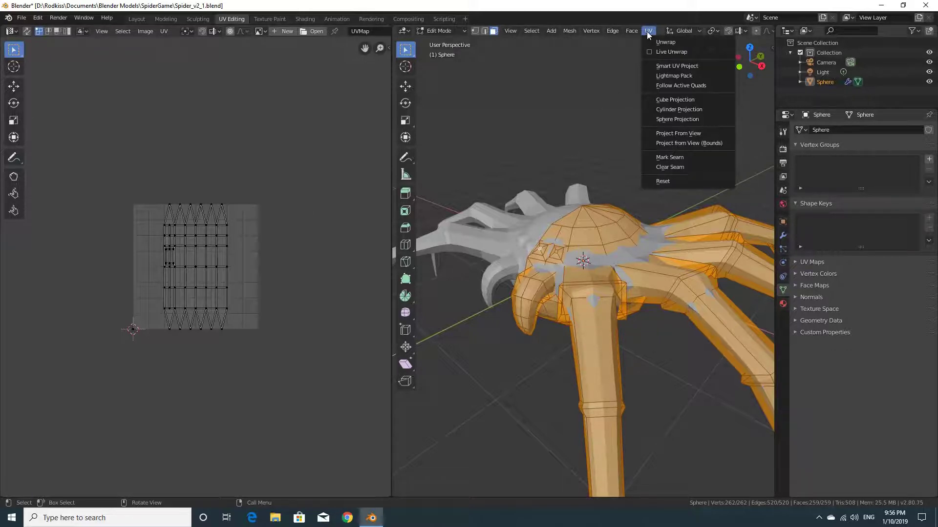
click(662, 67)
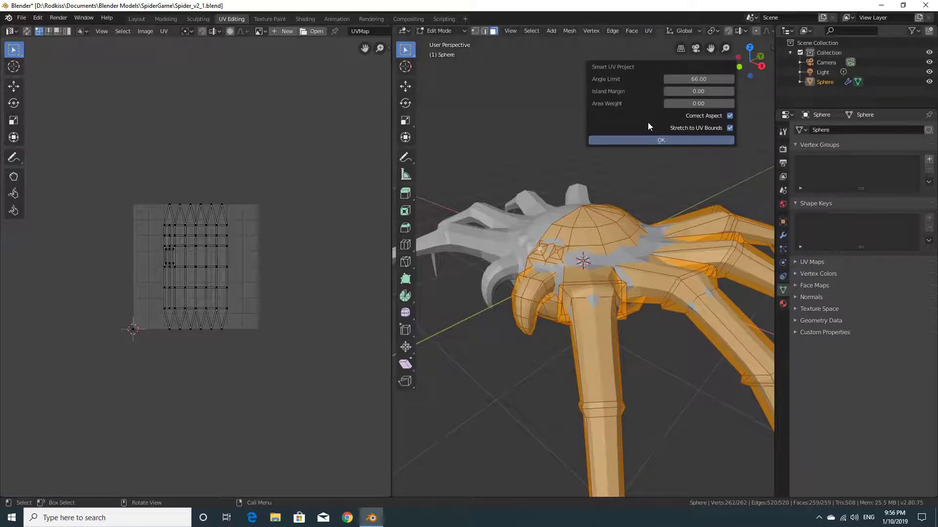
click(653, 139)
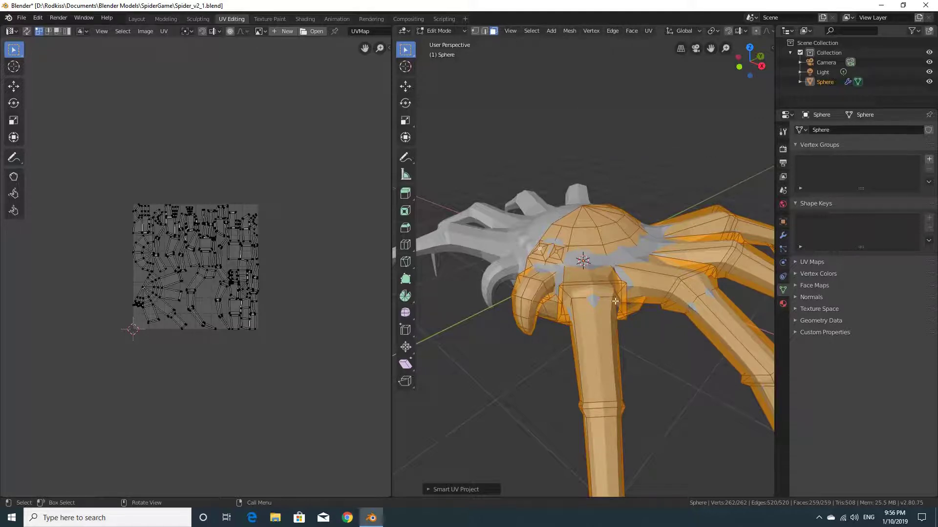
scroll(186, 267, up, 4)
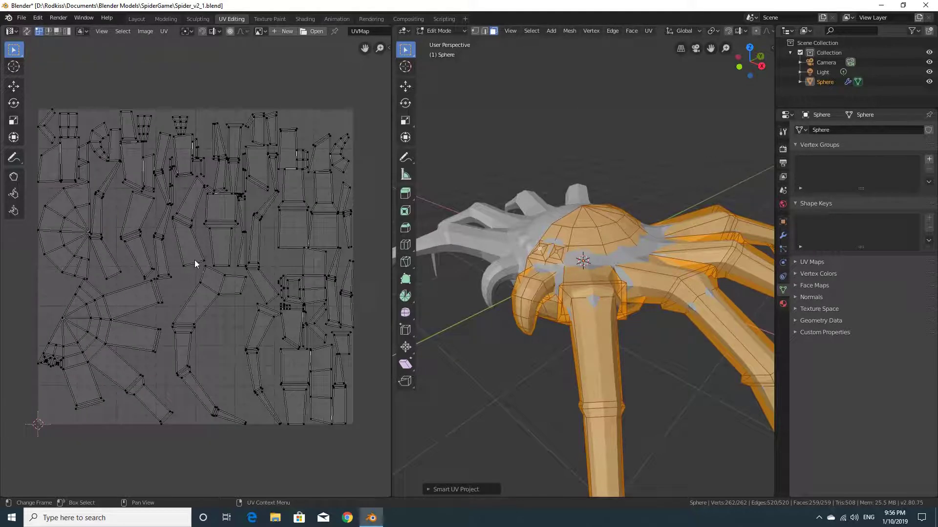
middle_drag(195, 263, 199, 248)
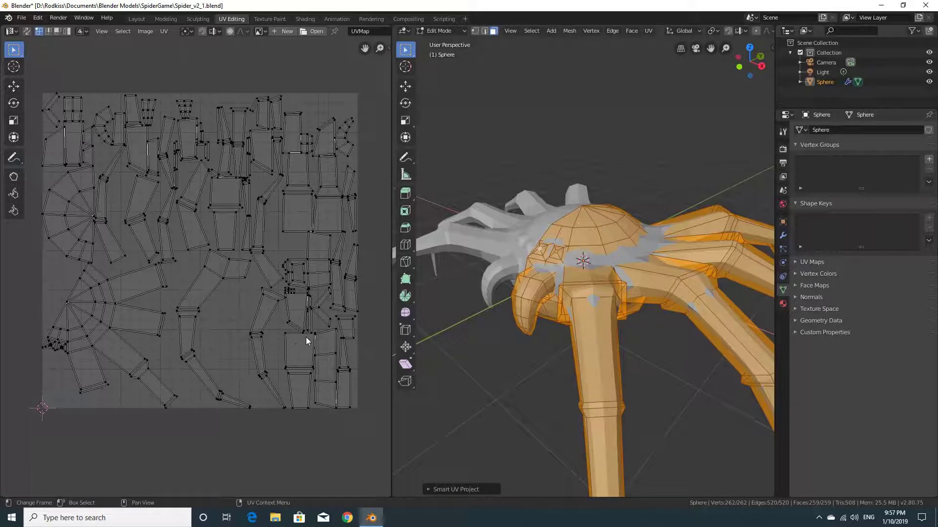
- Examine the spider's body, fangs and leg joints from above and below to plan where seams should run
middle_drag(621, 289, 618, 291)
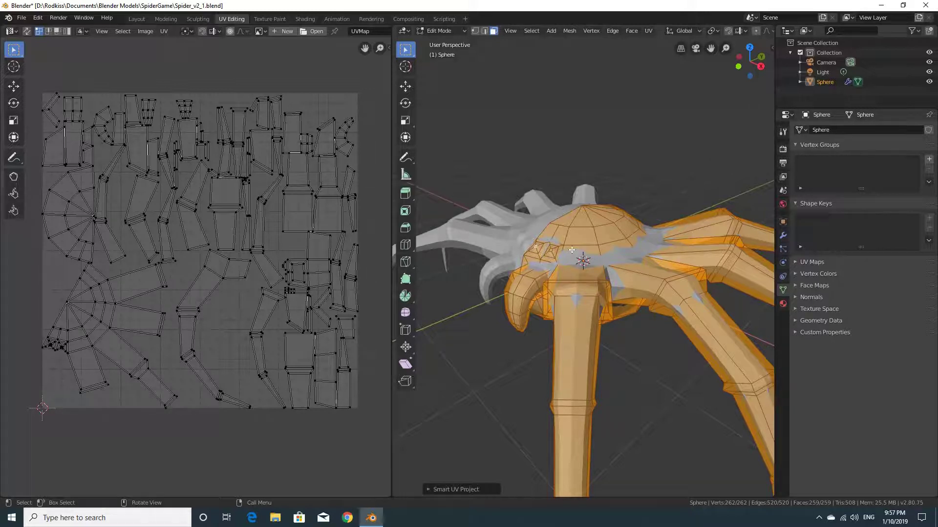
scroll(585, 234, up, 6)
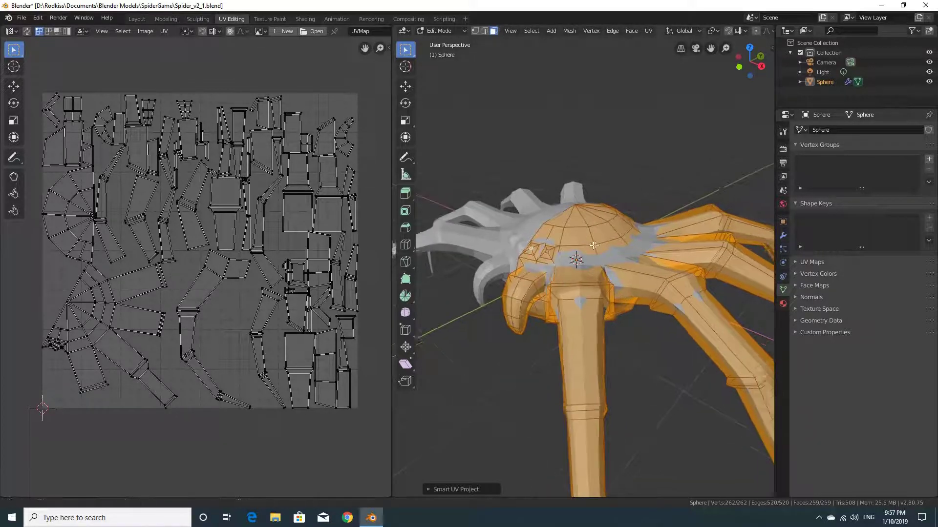
middle_drag(583, 242, 593, 241)
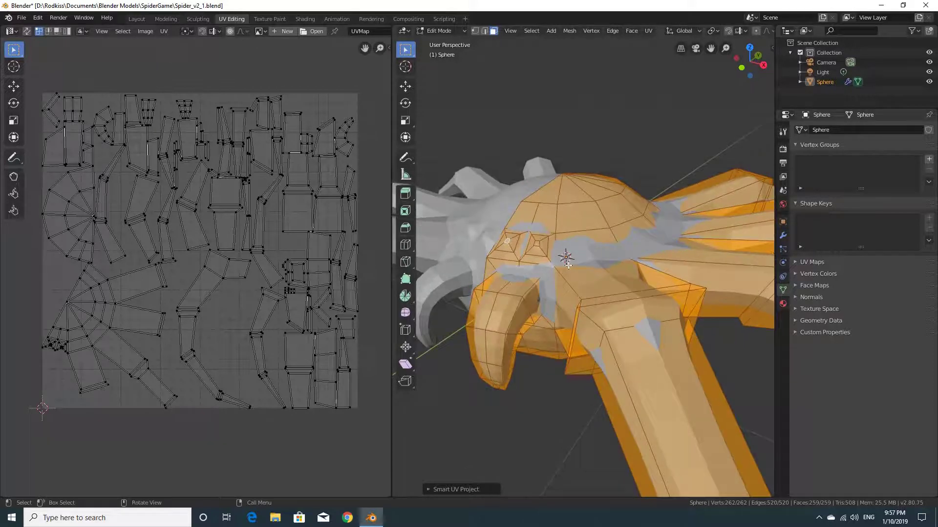
middle_drag(630, 291, 606, 280)
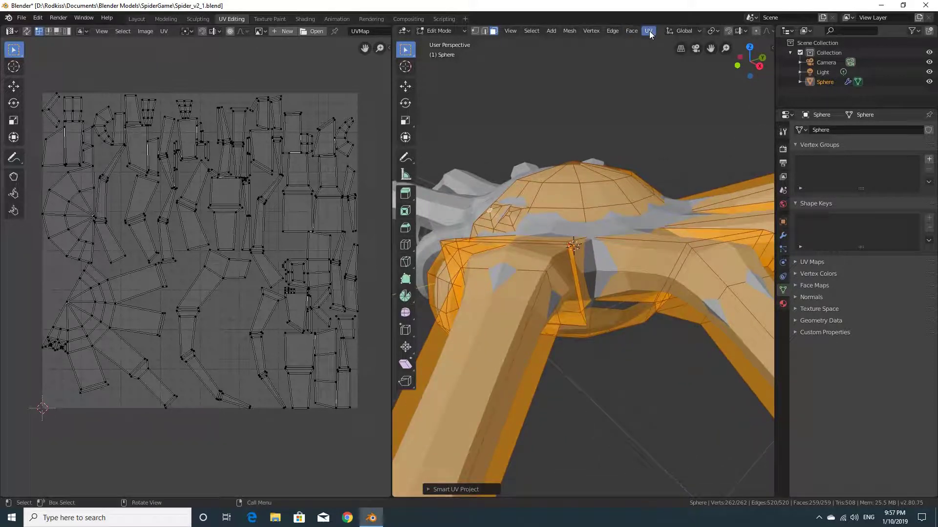
click(648, 31)
middle_drag(626, 160, 631, 167)
middle_drag(549, 159, 554, 221)
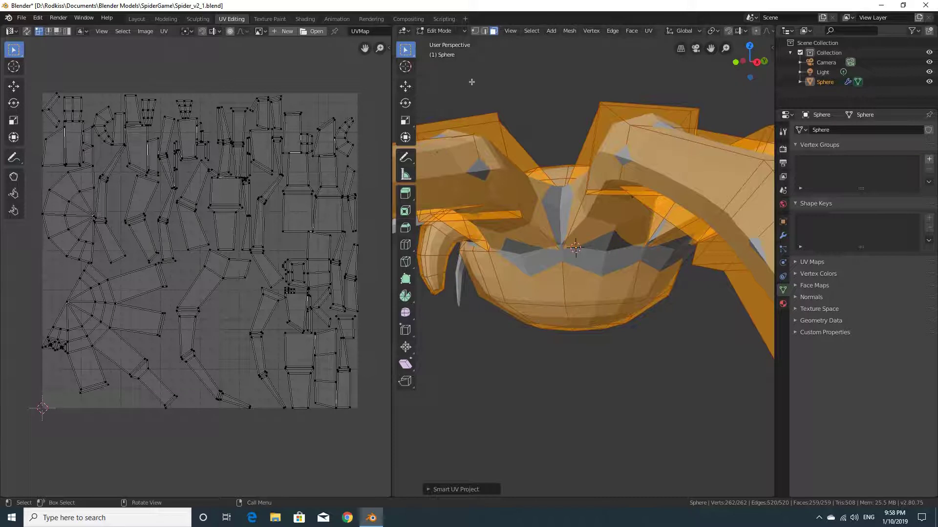
- Change to edge selection and turn off the Subdivision modifier's display in the viewport
click(484, 31)
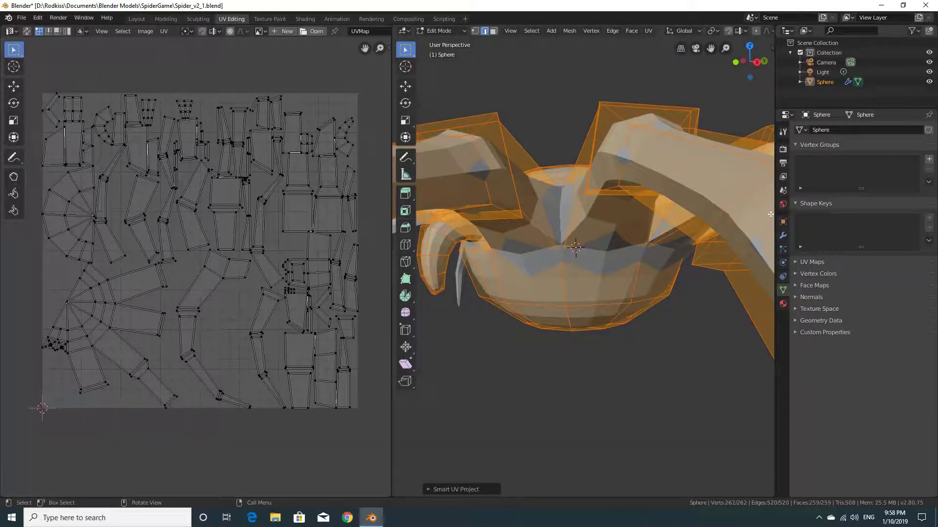
click(782, 237)
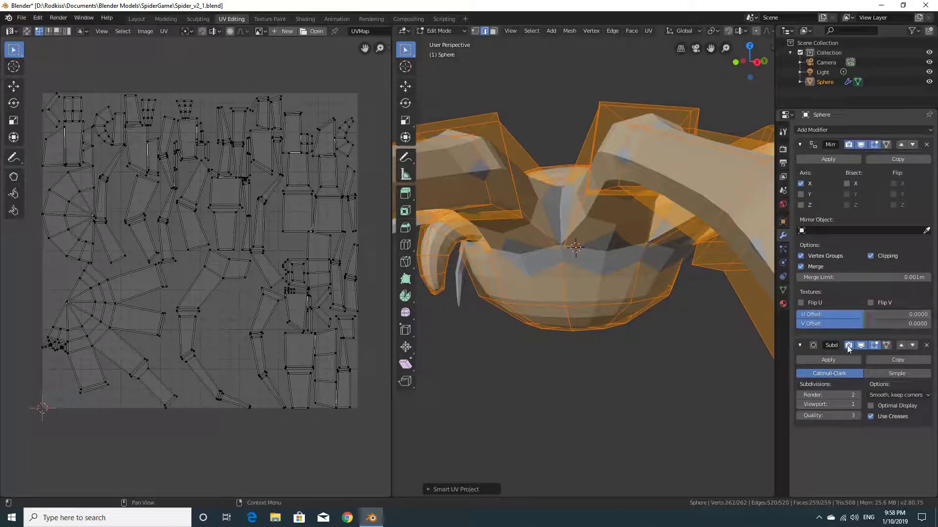
click(861, 347)
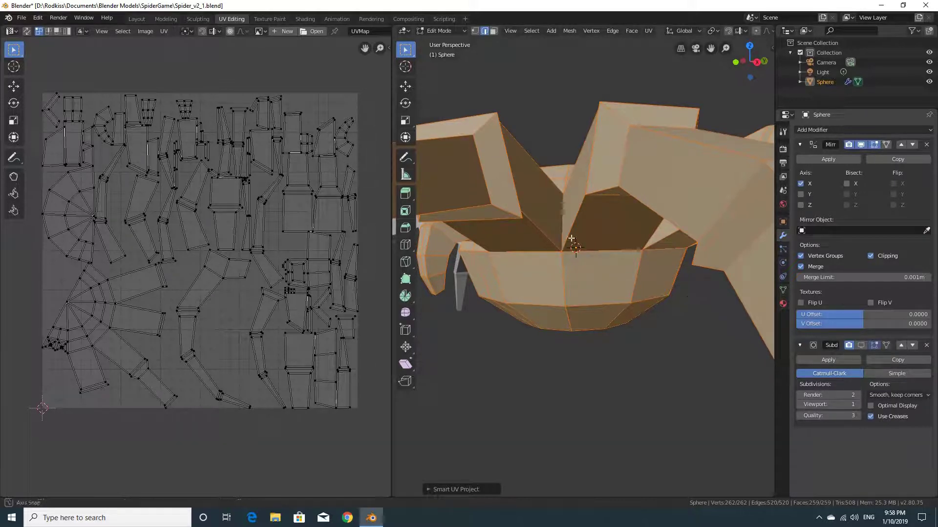
middle_drag(576, 254, 639, 255)
click(860, 345)
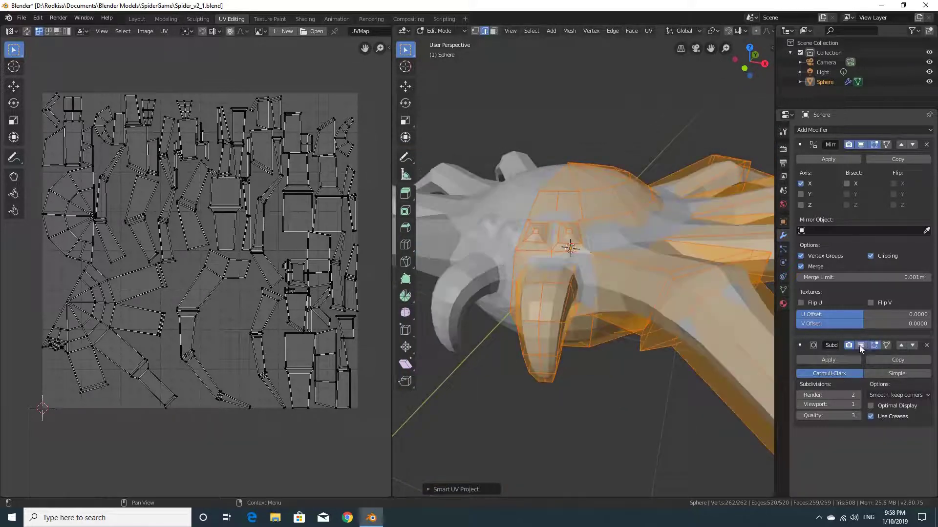
click(860, 345)
- Mark the edges running around the spider's body, where the legs join it above and below, as seams
middle_drag(549, 254, 537, 245)
mouse_move(581, 296)
middle_down()
mouse_move(586, 289)
mouse_move(546, 263)
mouse_move(575, 299)
middle_up()
click(599, 252)
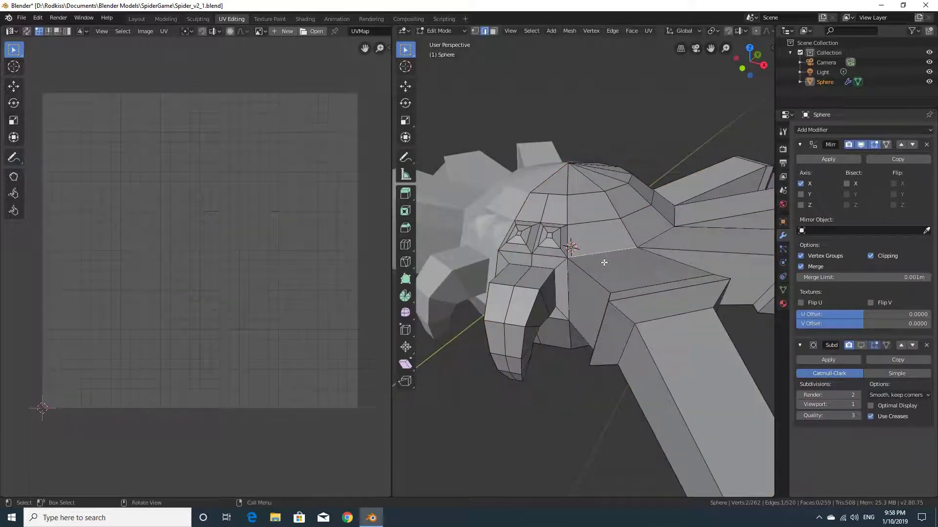
middle_drag(599, 252, 607, 270)
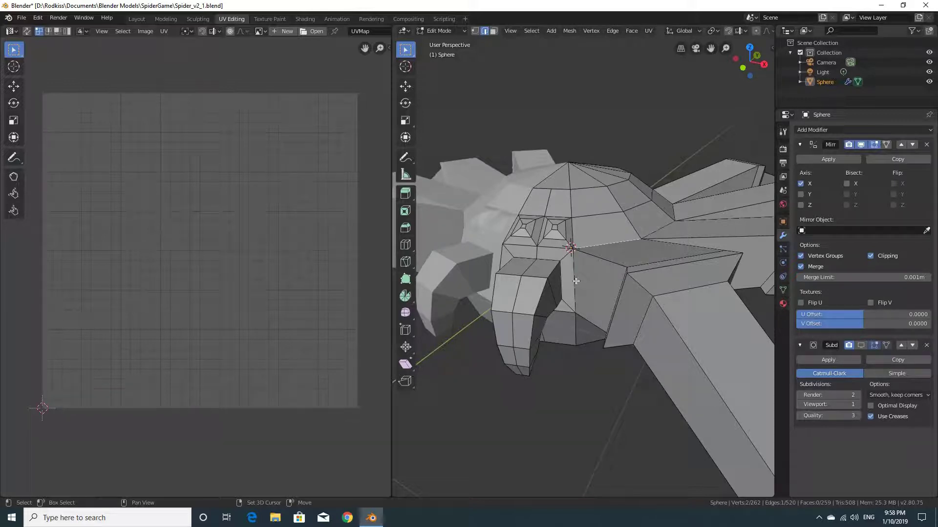
shift+click(579, 284)
middle_drag(586, 287, 599, 263)
shift+click(603, 230)
shift+click(569, 230)
shift+click(605, 255)
shift+click(647, 245)
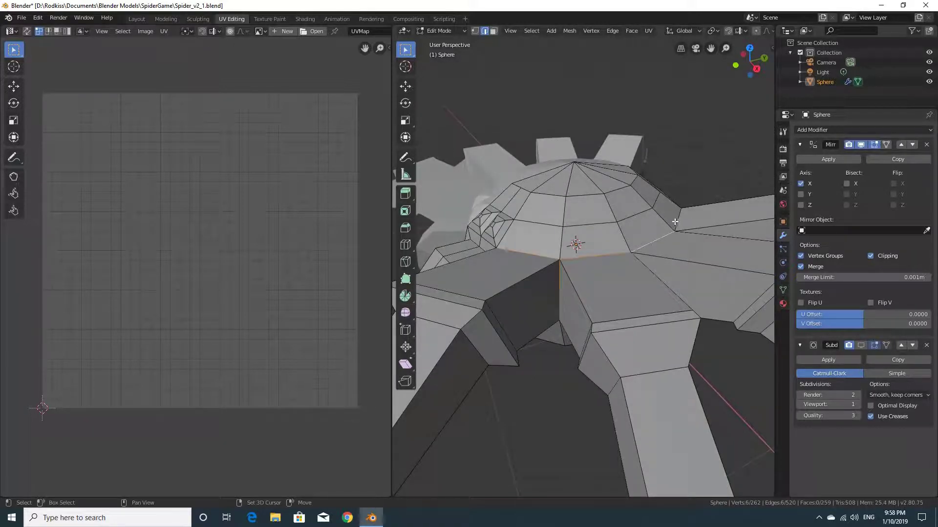
shift+click(675, 220)
middle_drag(600, 253, 577, 247)
shift+click(573, 272)
shift+click(583, 240)
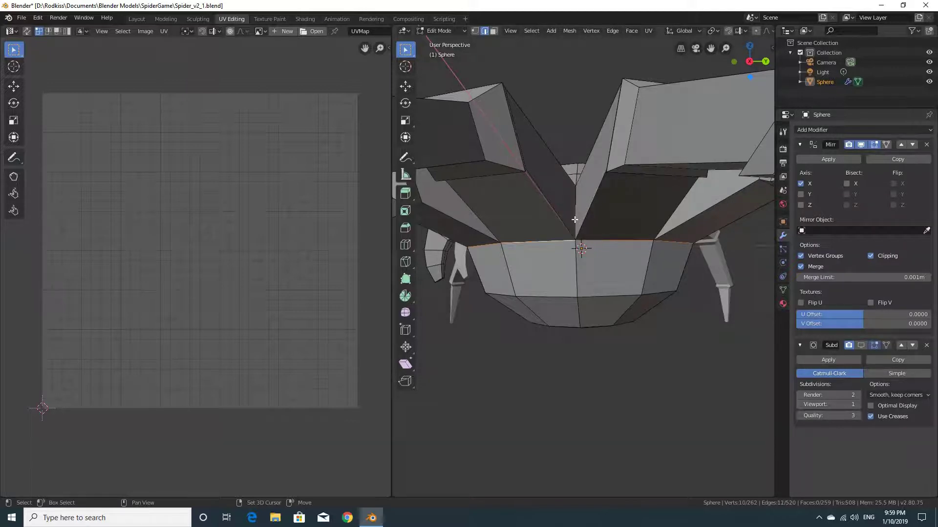
shift+click(582, 225)
middle_drag(582, 224, 618, 296)
shift+click(594, 240)
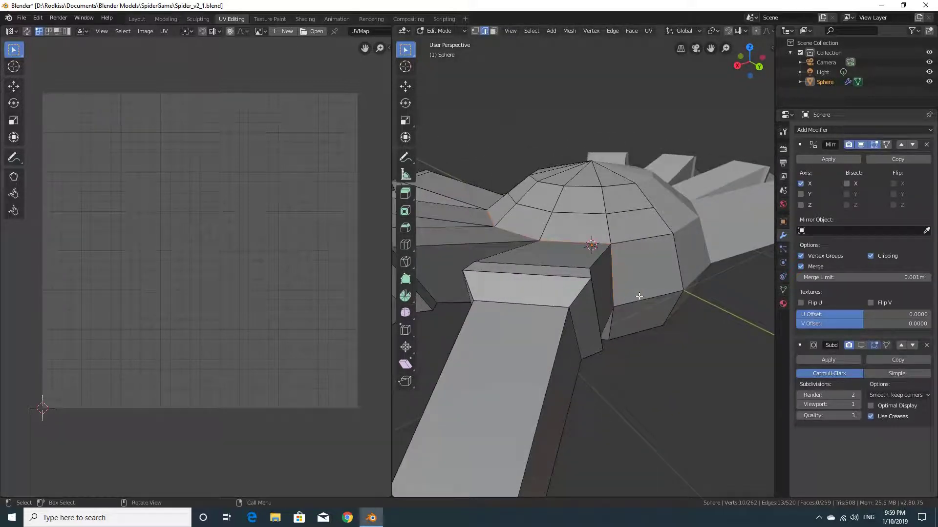
right_click(612, 275)
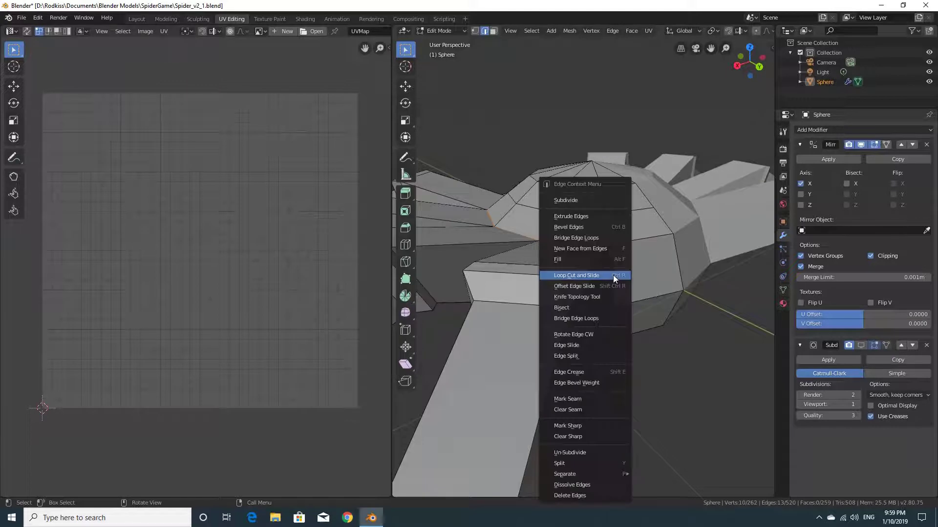
click(583, 400)
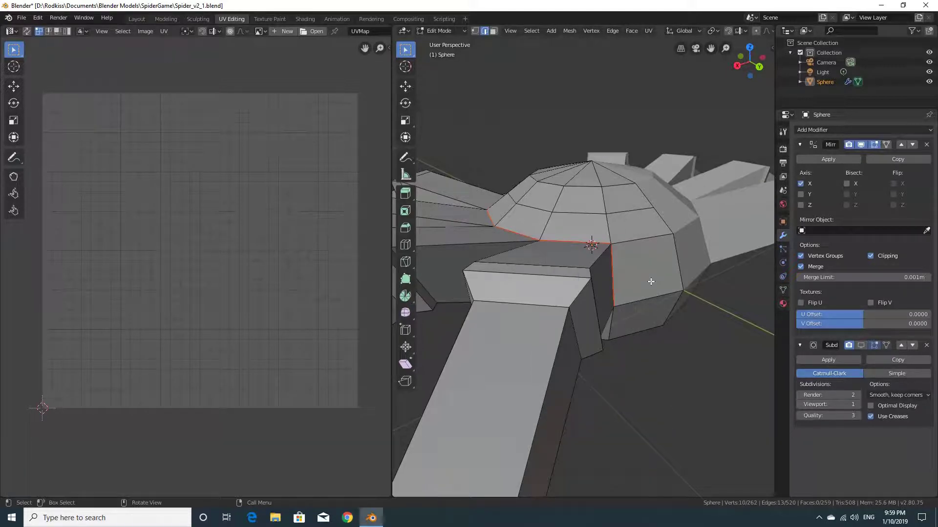
- Select the whole mesh and unwrap it along the marked seams
middle_drag(651, 281, 489, 175)
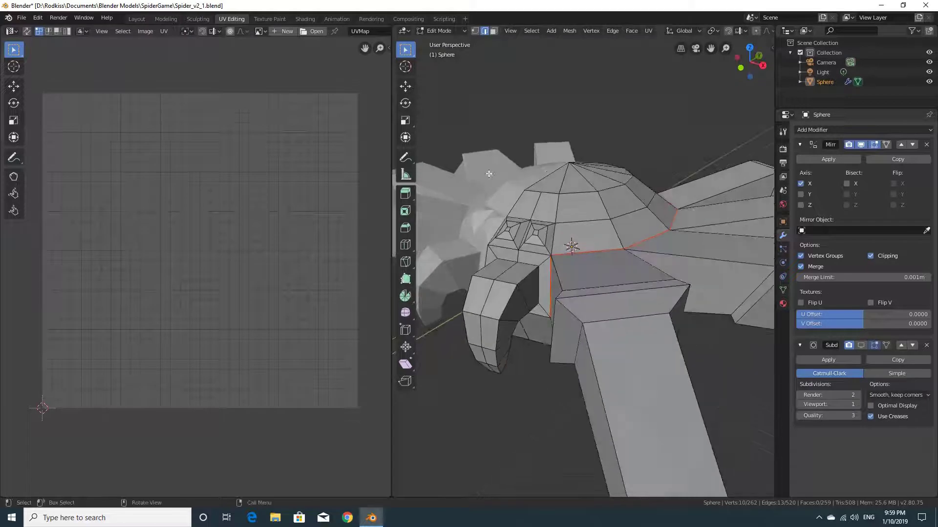
click(649, 31)
key(a)
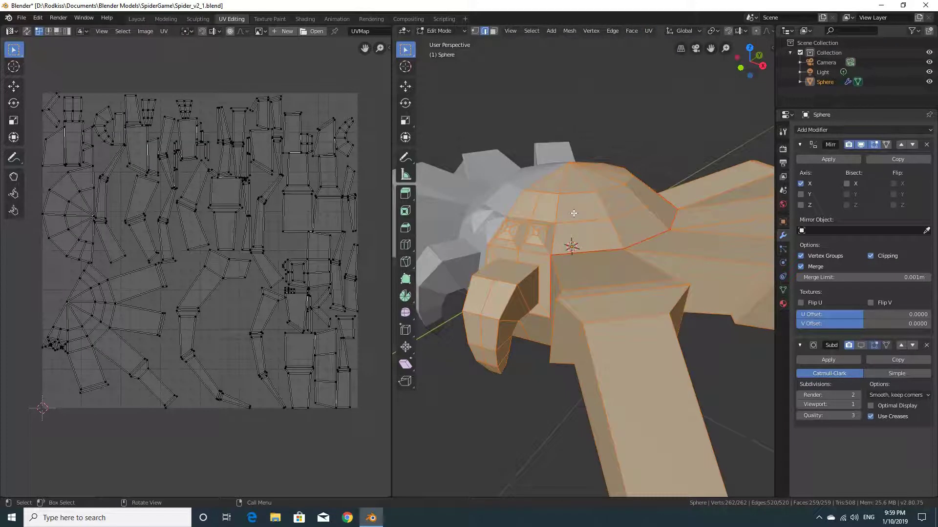
click(649, 31)
click(649, 43)
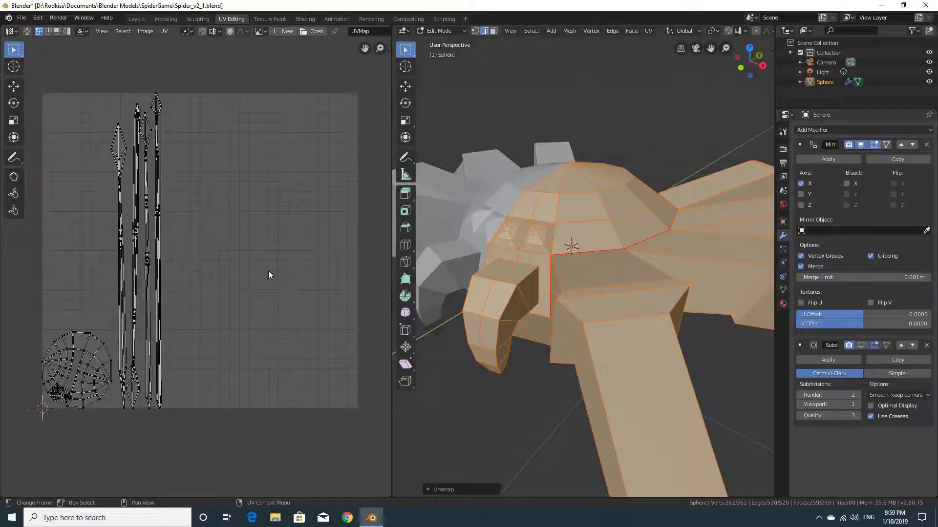
- Mark the lengthwise edge run along the underside of one leg, from the body seam to the tip, as a seam
middle_drag(595, 296, 552, 267)
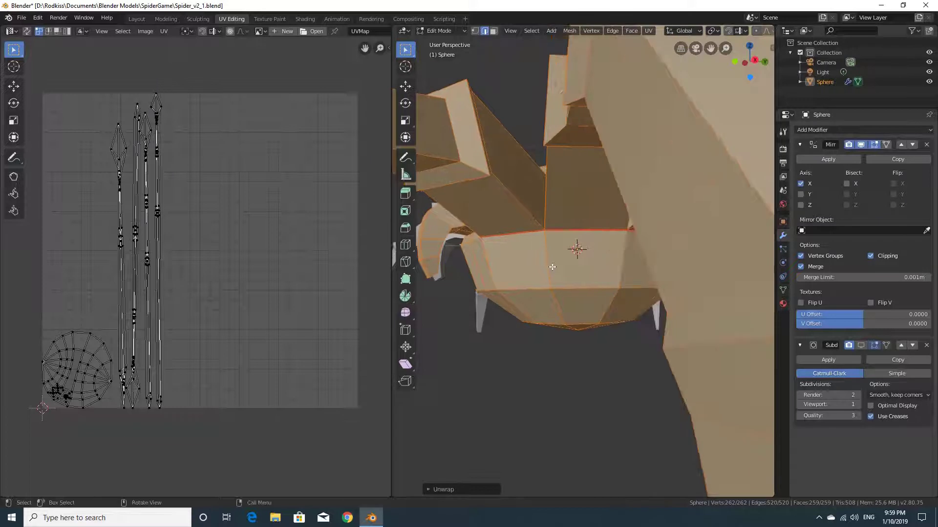
click(519, 204)
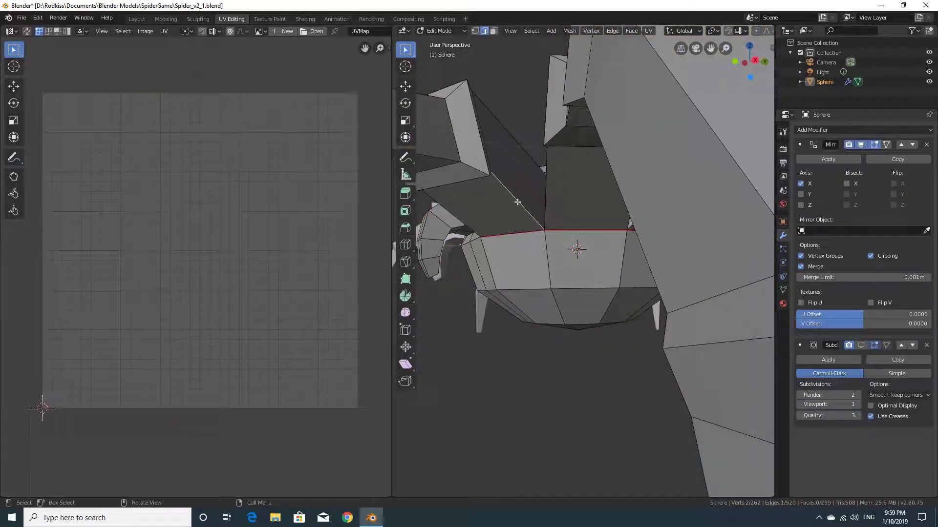
scroll(516, 202, down, 5)
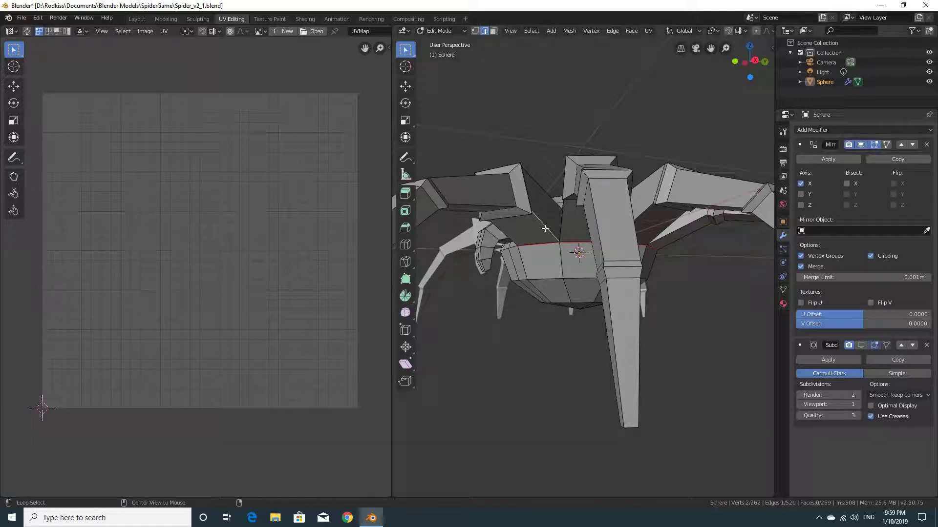
alt+click(545, 228)
middle_drag(547, 230, 566, 218)
scroll(566, 218, up, 1)
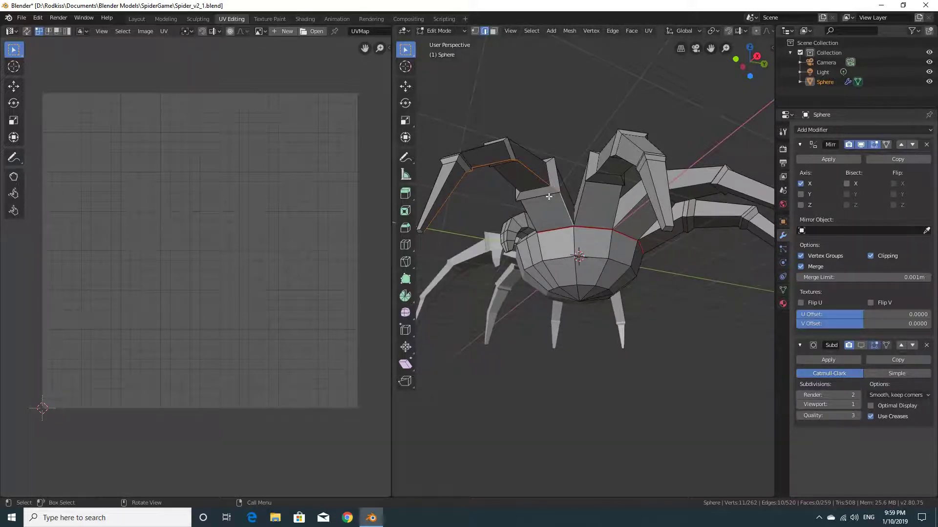
right_click(535, 177)
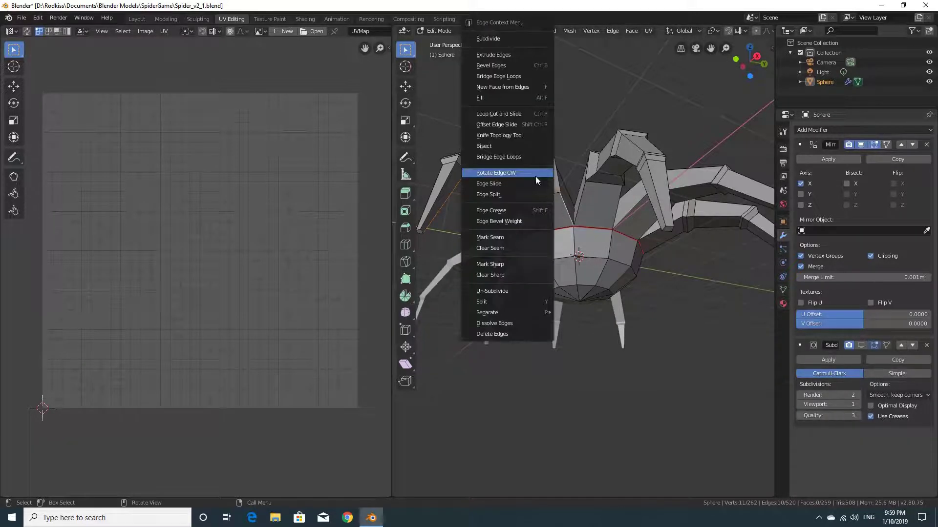
click(513, 236)
- Mark the matching lengthwise underside edge run on each of the remaining three legs as a seam
middle_drag(592, 220, 552, 219)
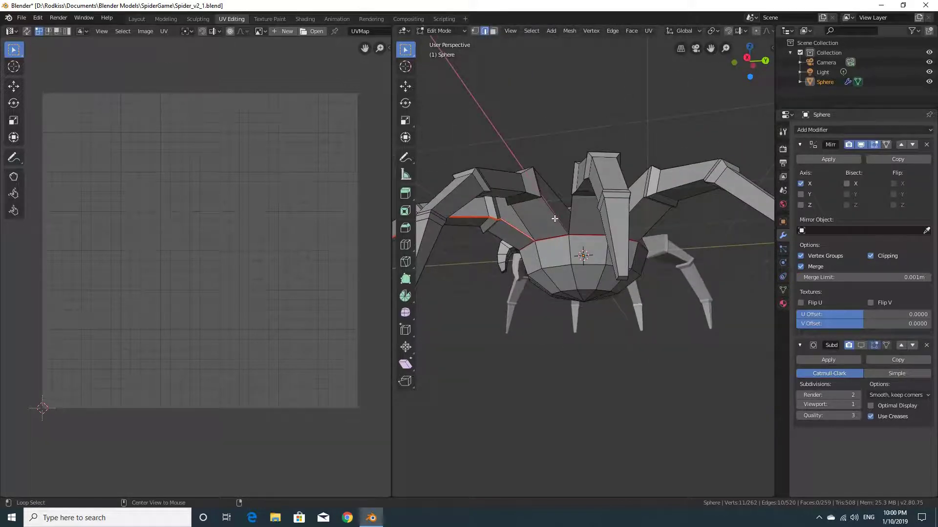
alt+click(555, 218)
right_click(554, 218)
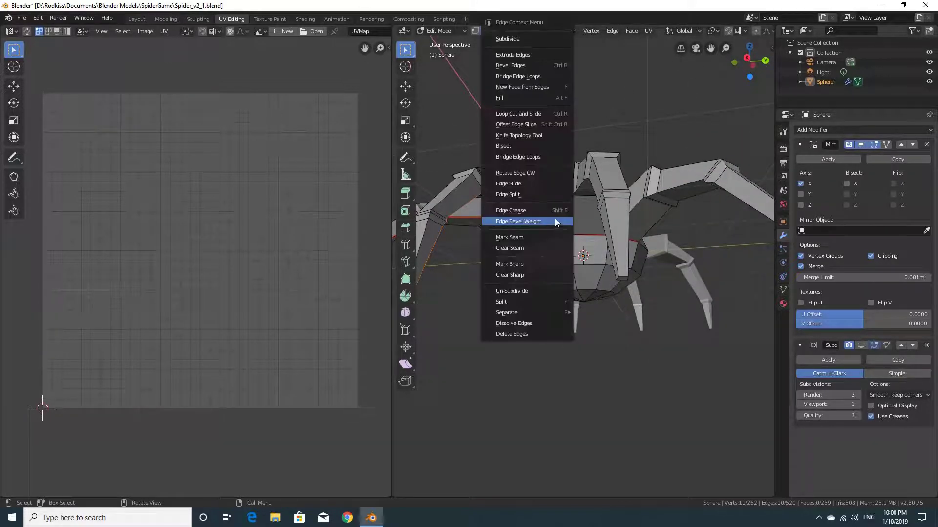
click(547, 236)
middle_drag(546, 236, 576, 237)
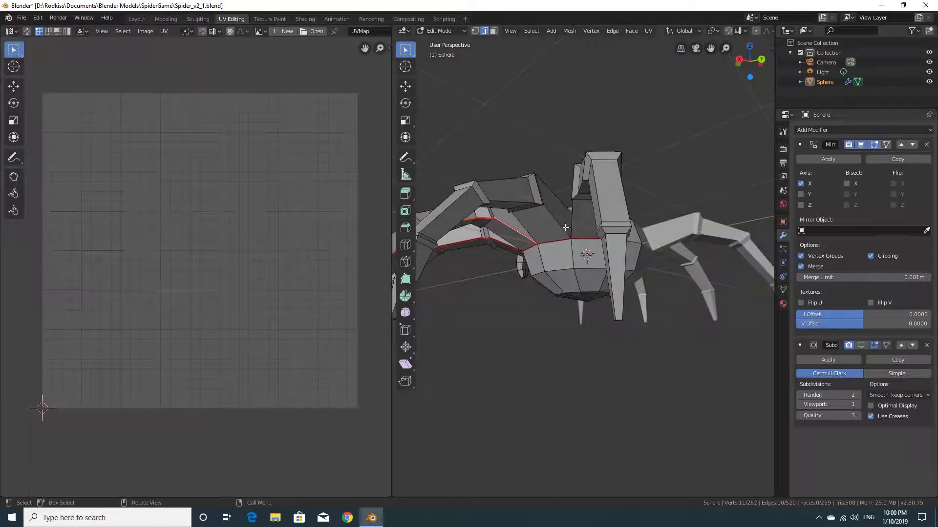
alt+click(561, 225)
right_click(561, 224)
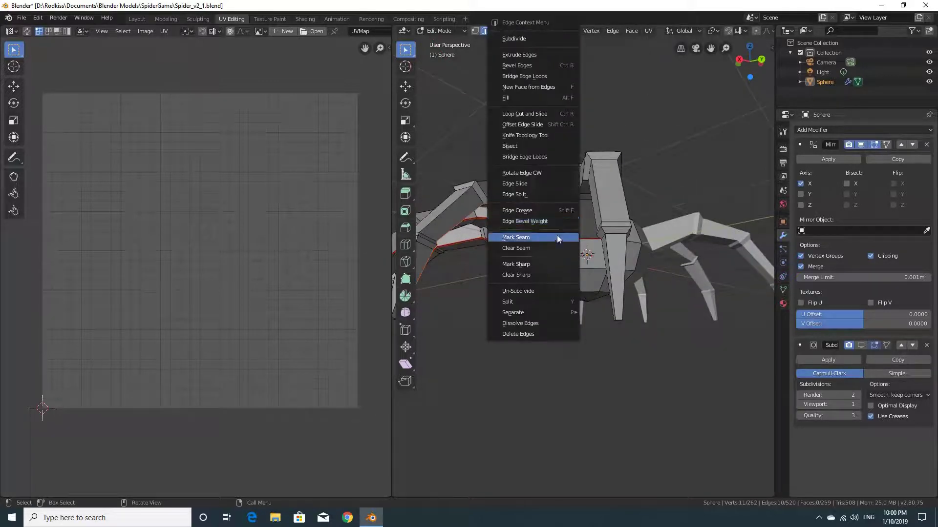
click(557, 235)
middle_drag(659, 247, 556, 229)
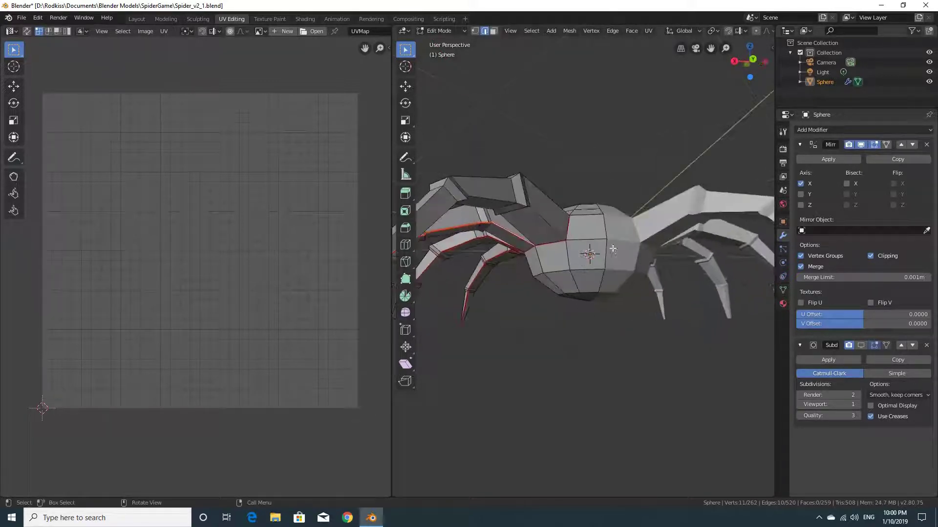
alt+click(550, 228)
right_click(552, 229)
click(541, 238)
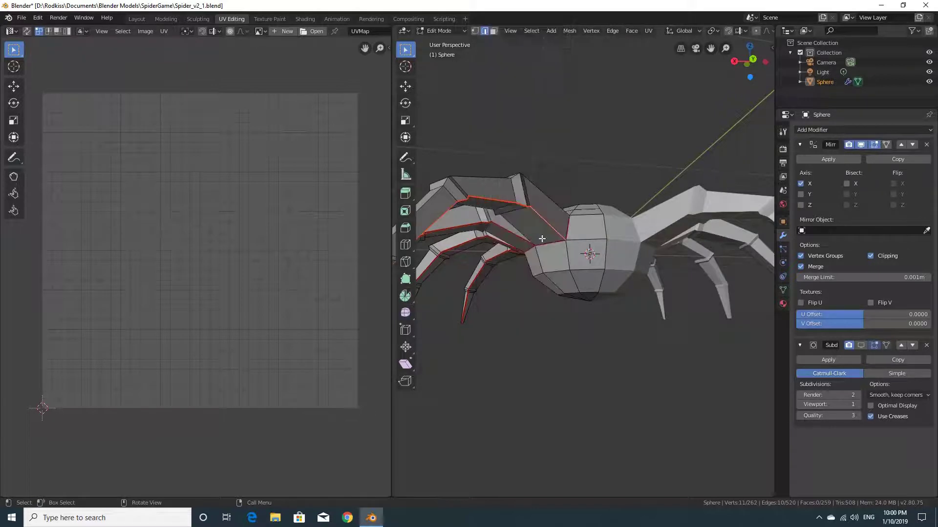
- Select the whole mesh and unwrap it with the new leg seams
middle_drag(552, 226, 690, 140)
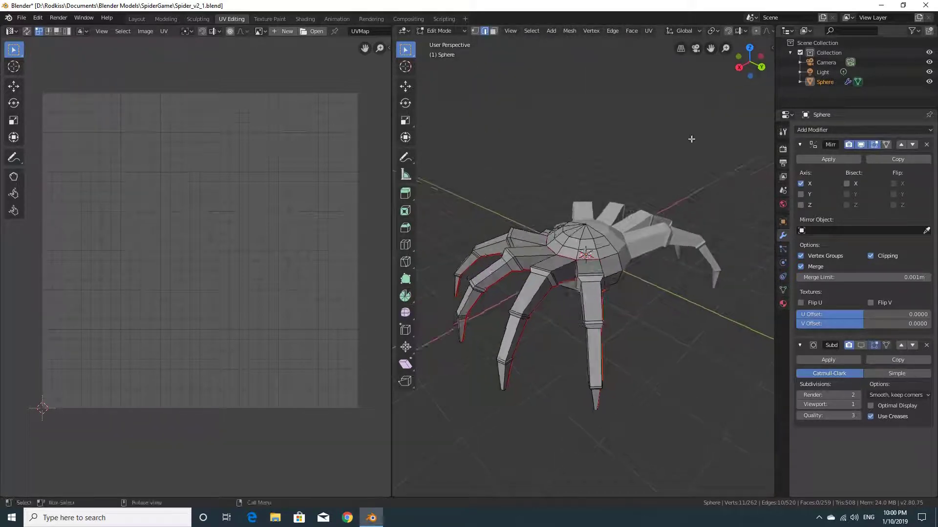
key(a)
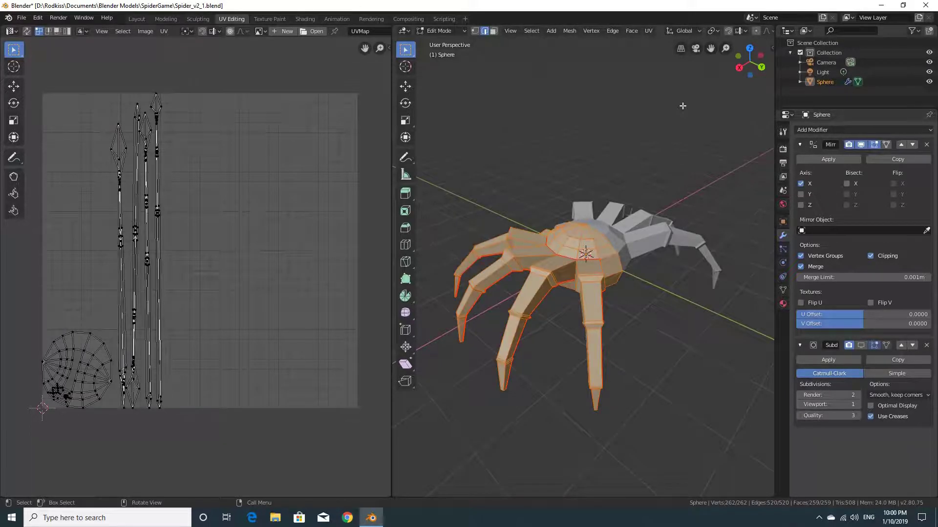
click(649, 31)
click(652, 40)
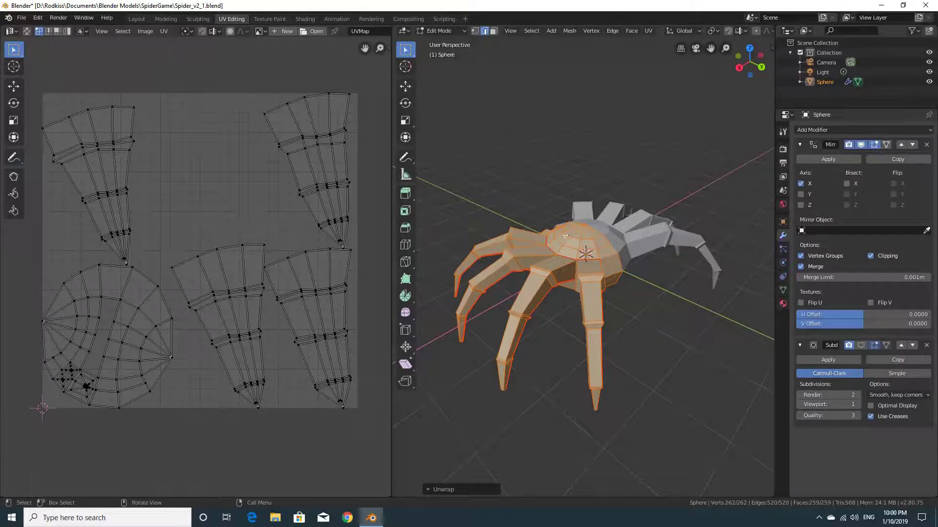
- Mark the front edges running below the eyes as seams, closing the seam between the upper and lower body
mouse_move(606, 272)
middle_down()
mouse_move(599, 220)
mouse_move(551, 253)
mouse_move(644, 283)
mouse_move(613, 263)
middle_up()
scroll(551, 253, up, 5)
scroll(643, 286, up, 3)
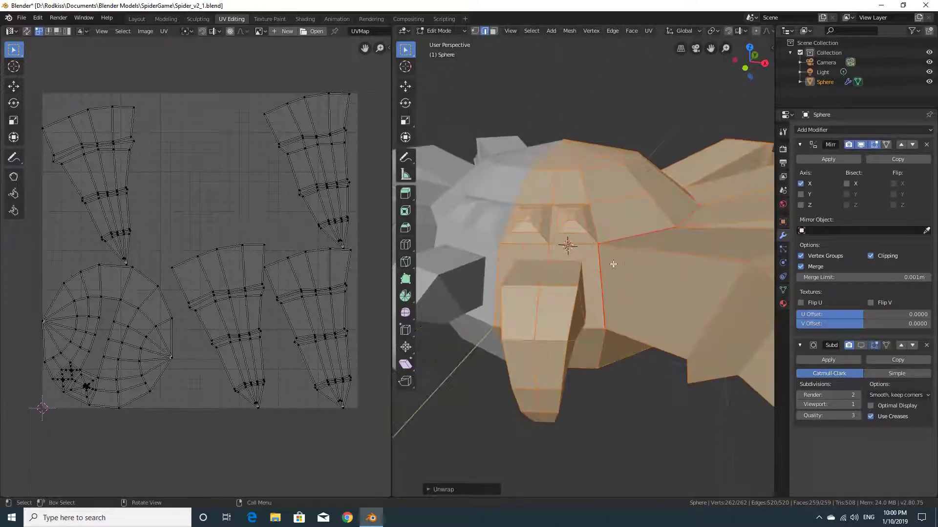
click(583, 246)
shift+click(522, 244)
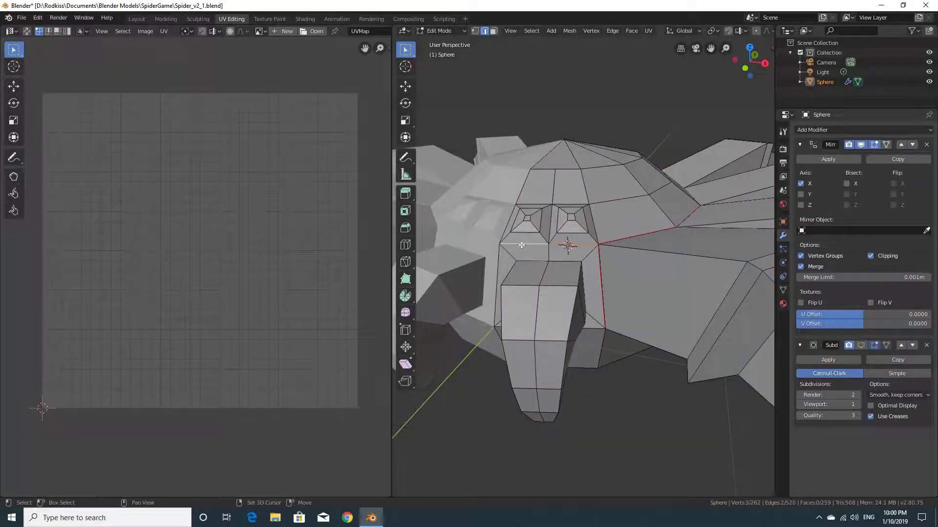
middle_drag(702, 233, 491, 274)
shift+click(577, 302)
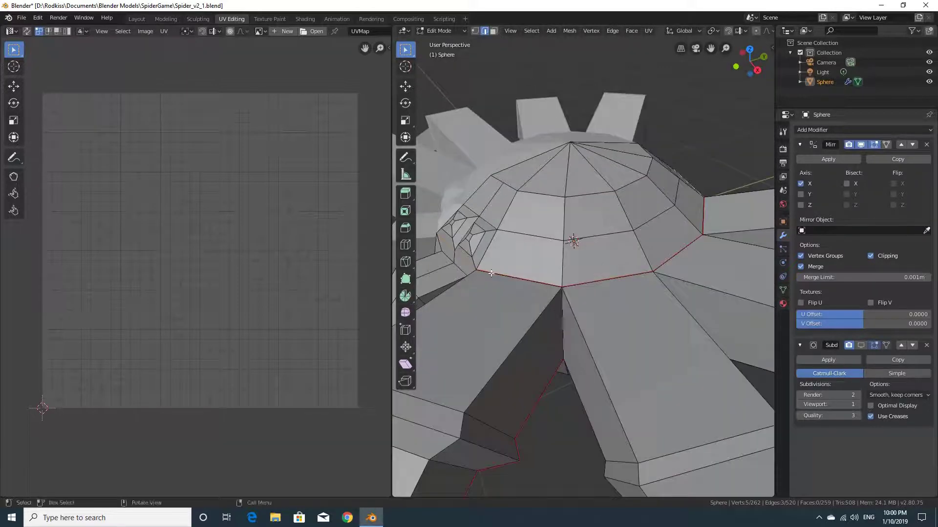
right_click(462, 259)
click(461, 260)
- Unwrap the whole mesh again with the seam below the eyes and inspect the body's UV islands
key(a)
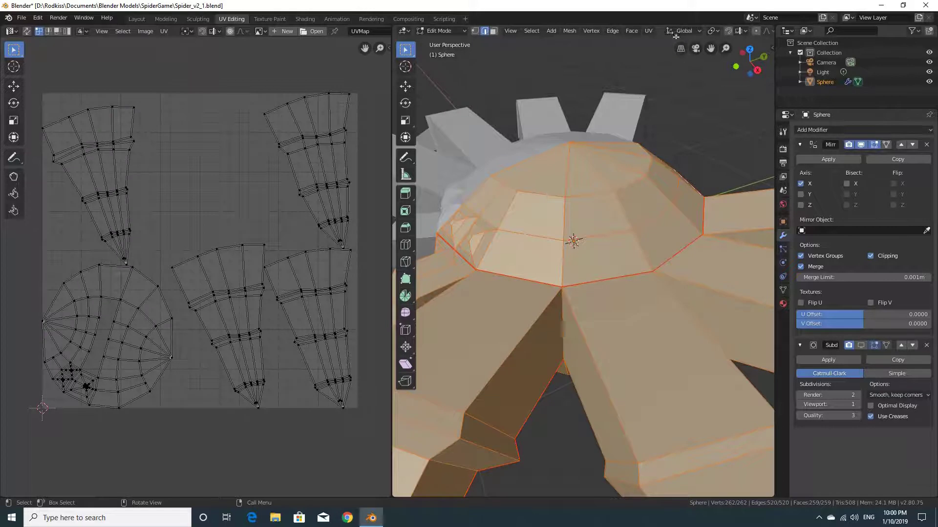
click(650, 33)
click(653, 40)
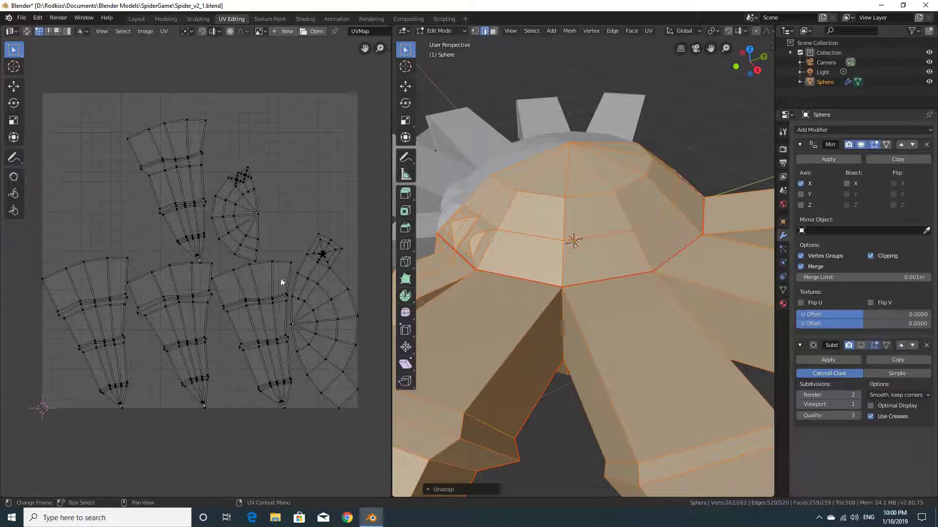
scroll(317, 315, up, 1)
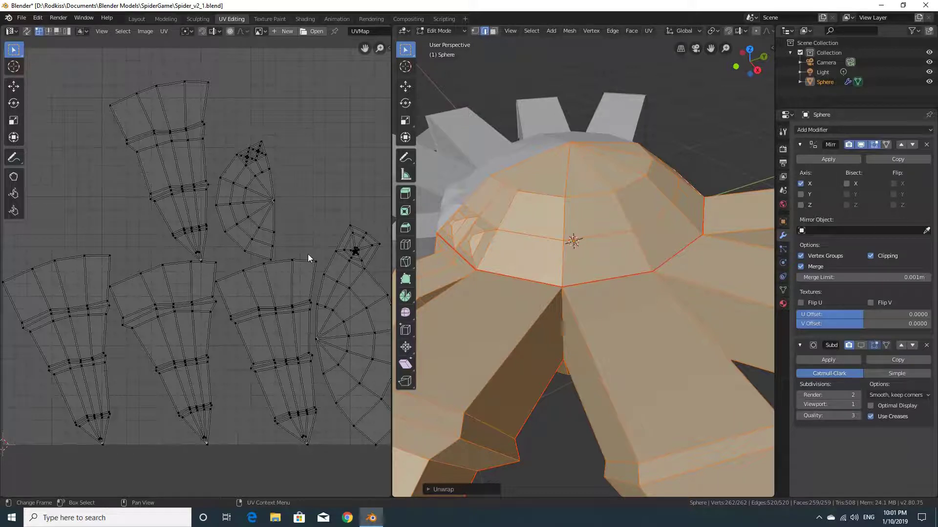
middle_drag(308, 257, 290, 225)
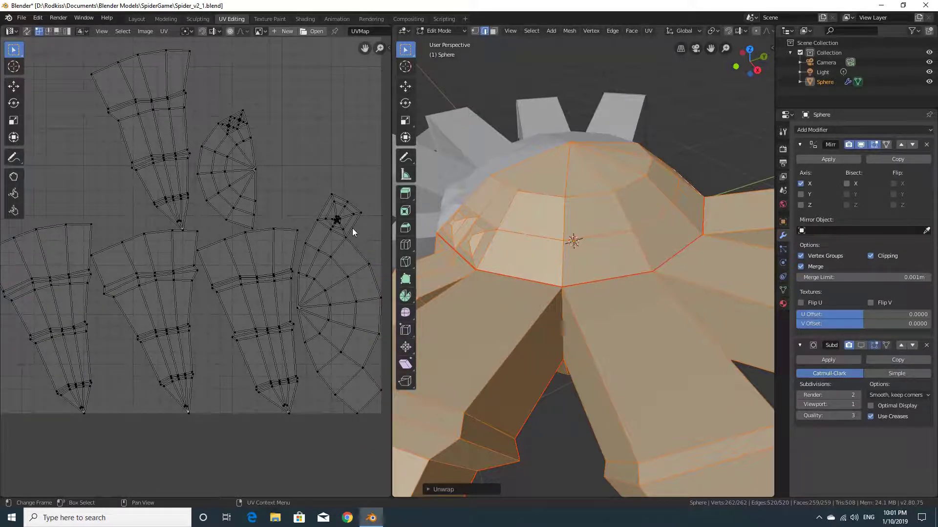
- Mark the edge loop running from below the eyes down the inner side of the fang to its tip as a seam
middle_drag(462, 255, 572, 299)
click(599, 269)
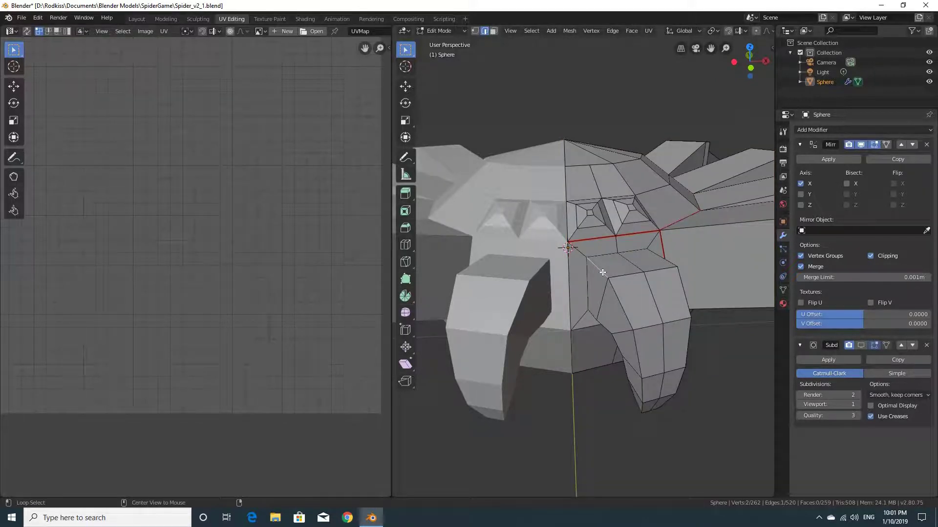
alt+click(602, 272)
middle_drag(602, 272, 643, 290)
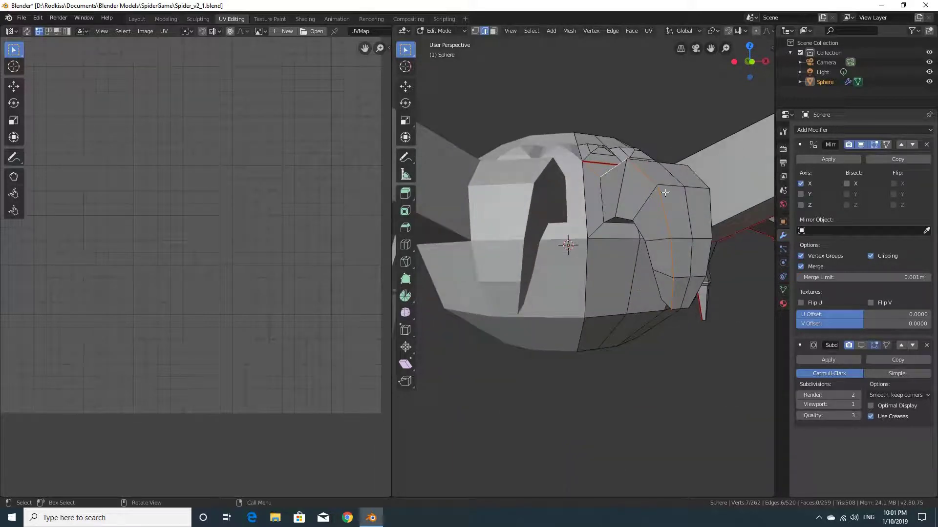
right_click(648, 185)
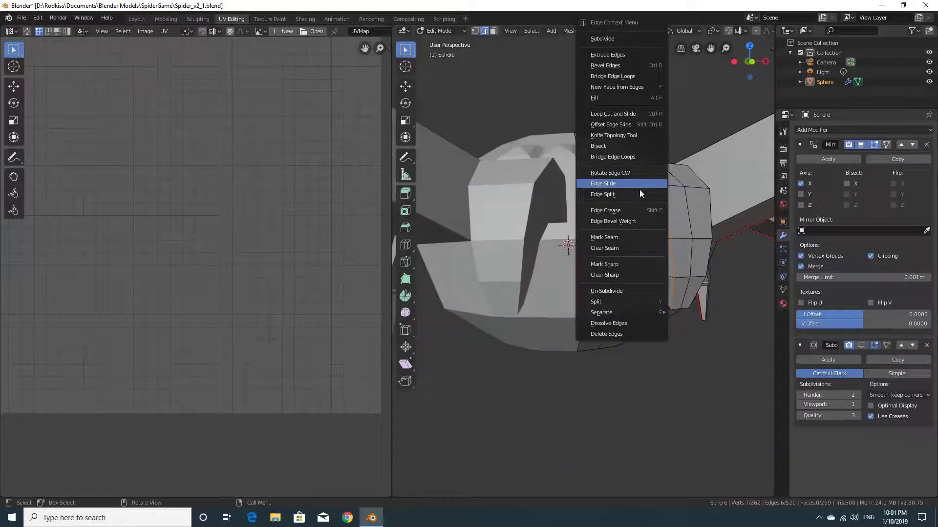
click(617, 238)
- Unwrap the whole mesh with the fang seam and inspect the resulting UV layout
middle_drag(646, 165, 640, 185)
key(a)
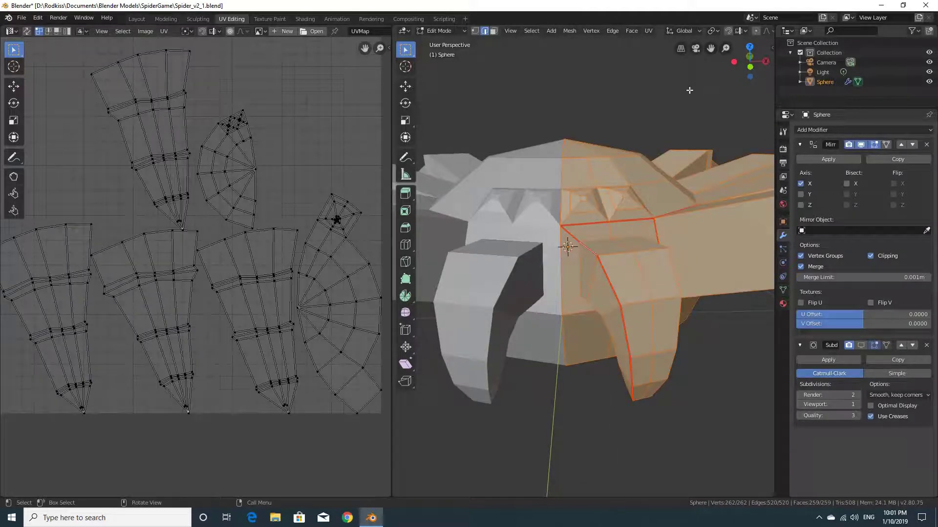
click(650, 31)
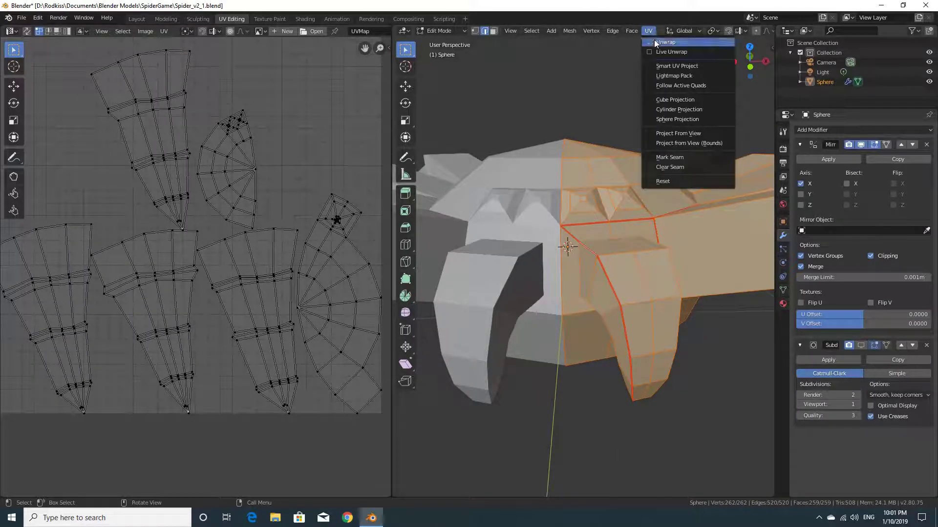
click(654, 40)
scroll(144, 269, down, 4)
middle_drag(186, 274, 226, 271)
scroll(225, 271, up, 4)
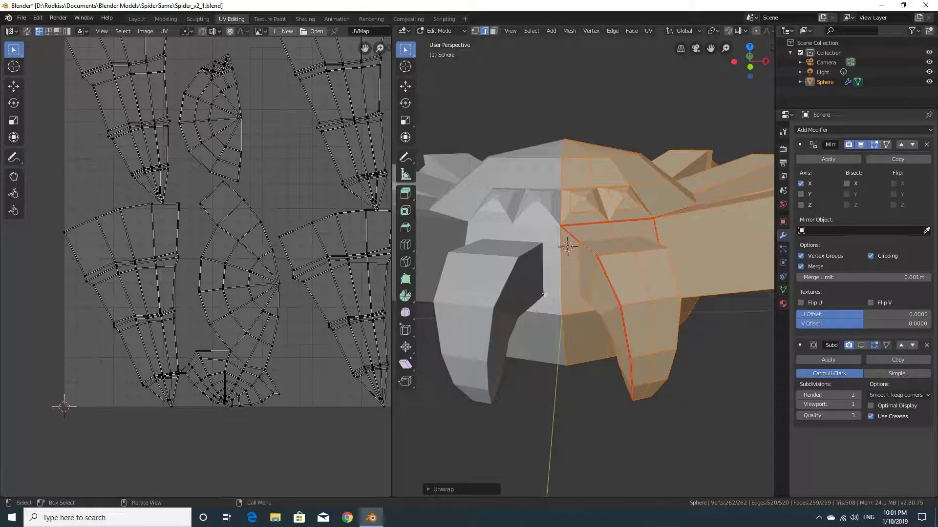
- Examine the body's underside and the fang base alongside the lower-body UV island to find where another seam is needed
middle_drag(565, 241, 585, 236)
scroll(588, 232, up, 4)
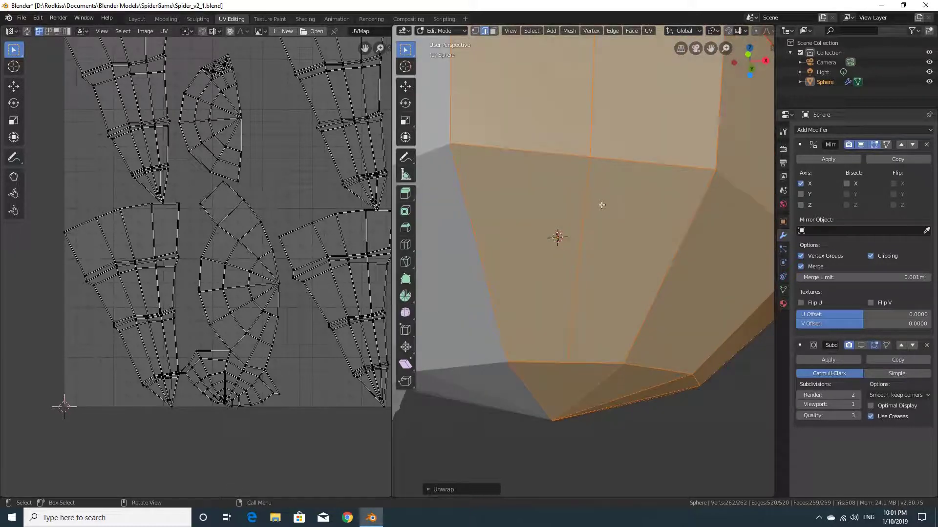
shift+middle_drag(605, 185, 606, 286)
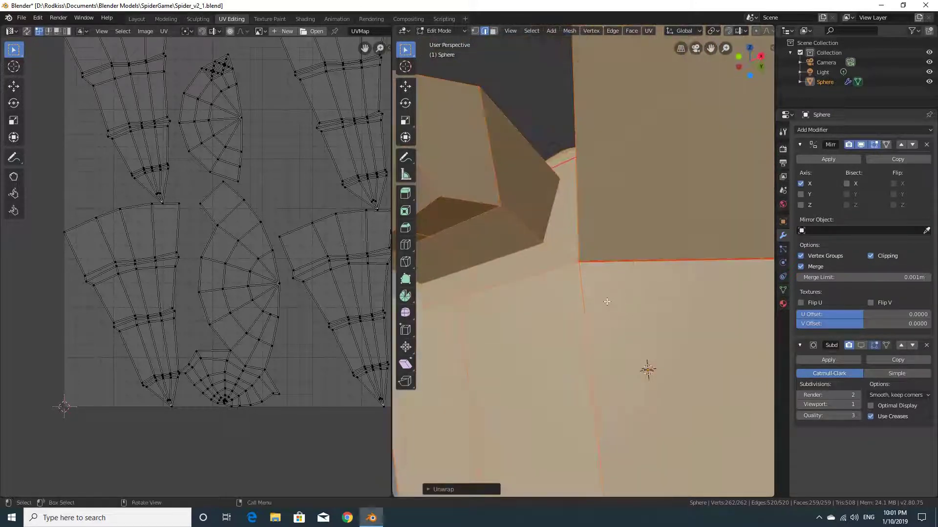
click(536, 247)
middle_drag(536, 247, 611, 334)
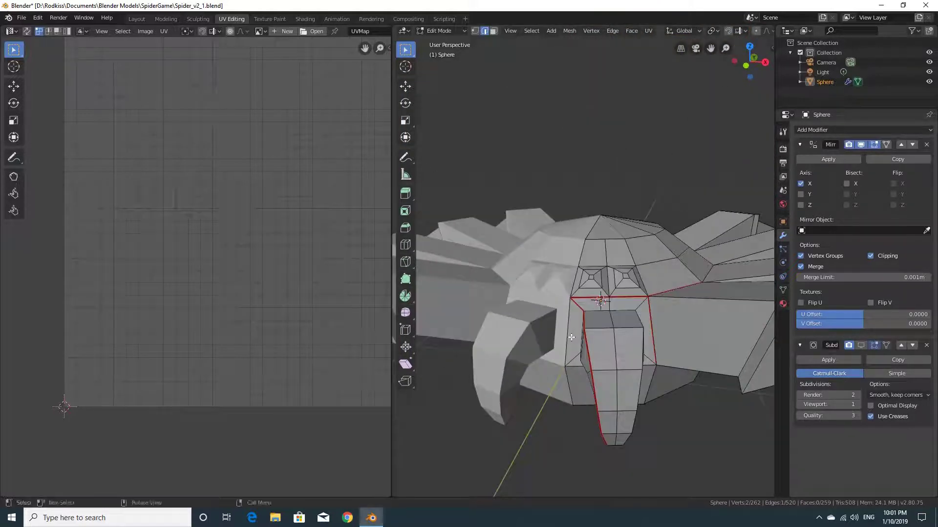
key(a)
scroll(278, 312, up, 1)
middle_drag(279, 311, 275, 245)
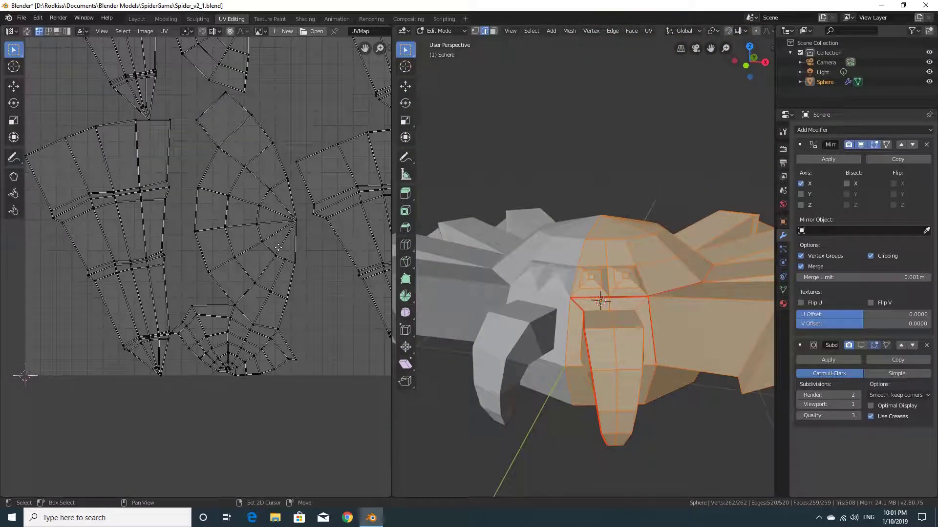
- Mark the two edges below the fang's base, across the front of the lower body, as seams
middle_drag(555, 323, 639, 283)
click(628, 274)
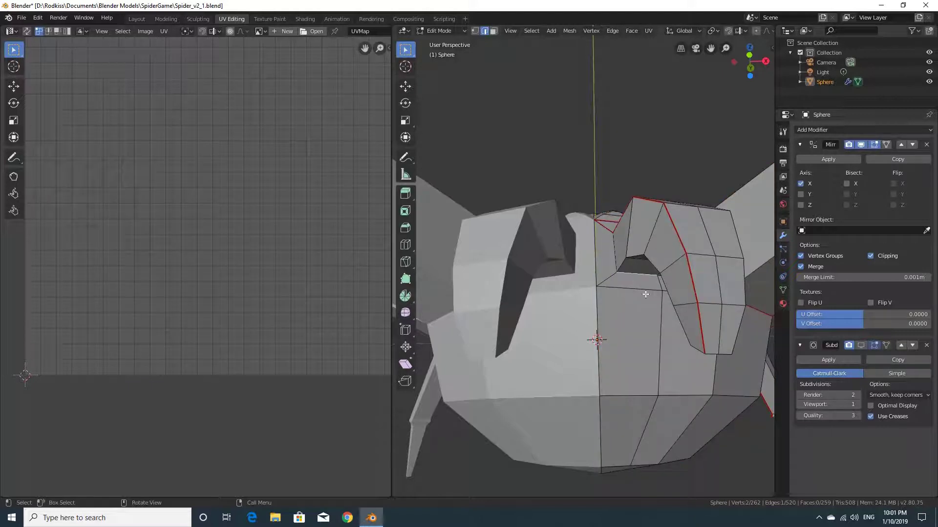
middle_drag(641, 276, 637, 266)
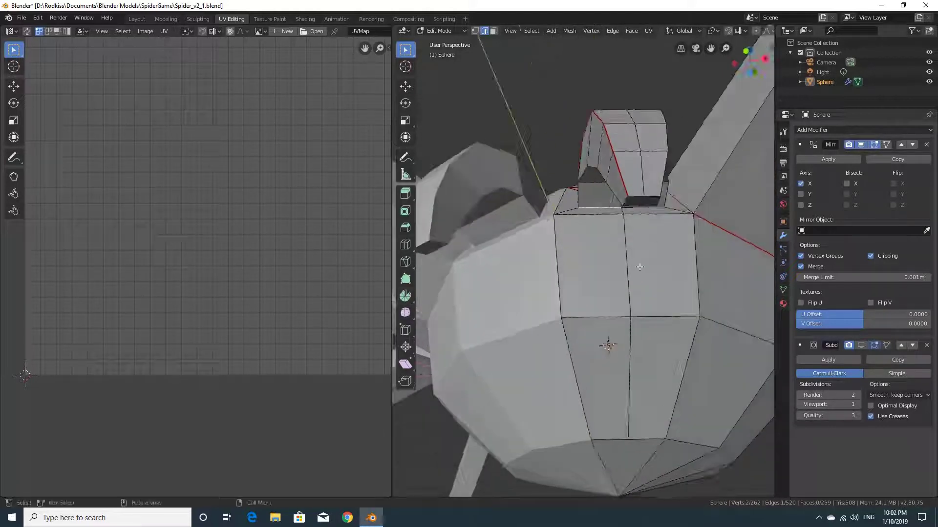
shift+click(598, 215)
middle_drag(605, 245, 610, 254)
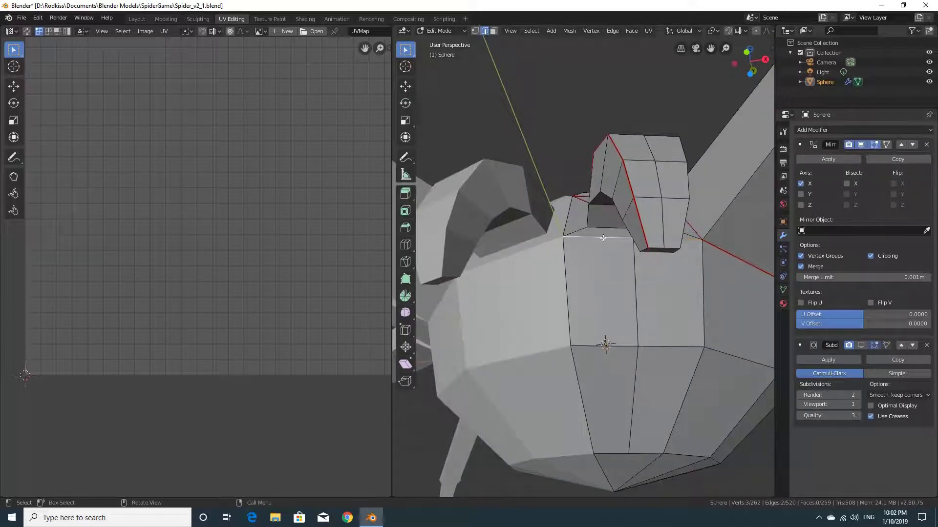
right_click(602, 238)
click(588, 239)
- Unwrap the whole mesh with the new lower-body seams and inspect the full UV layout
scroll(611, 261, down, 2)
key(a)
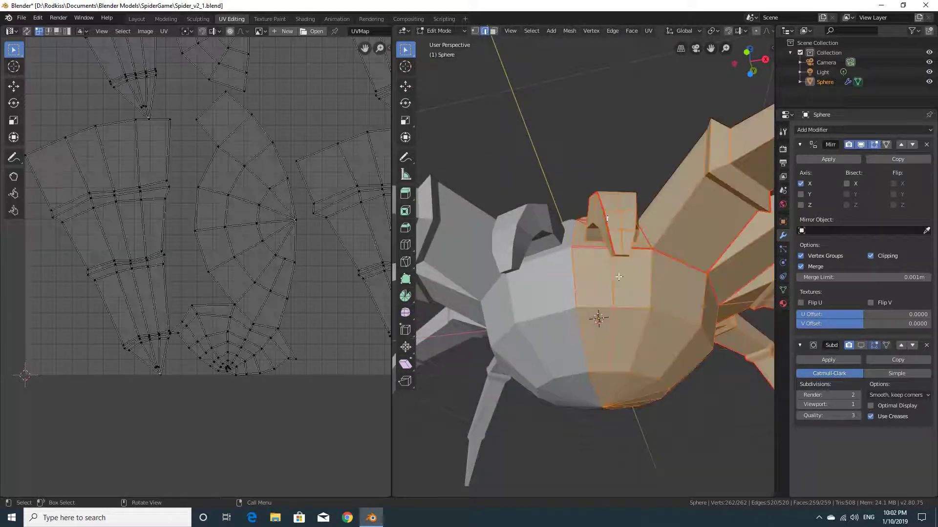
click(648, 30)
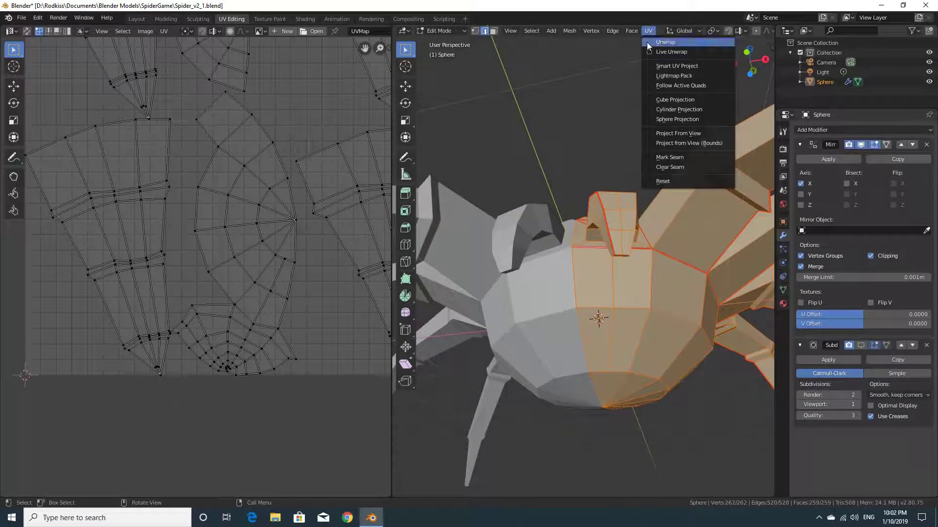
click(655, 40)
scroll(244, 257, down, 3)
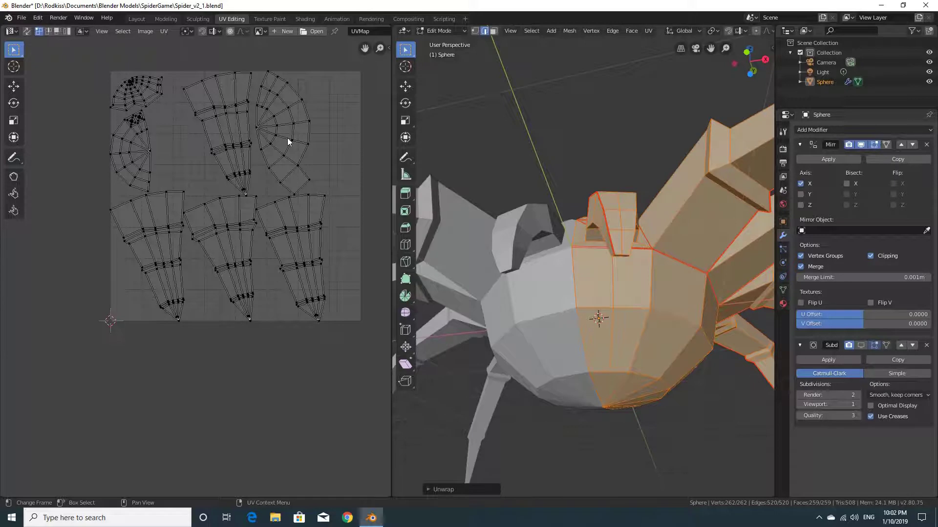
scroll(337, 239, up, 1)
key(Home)
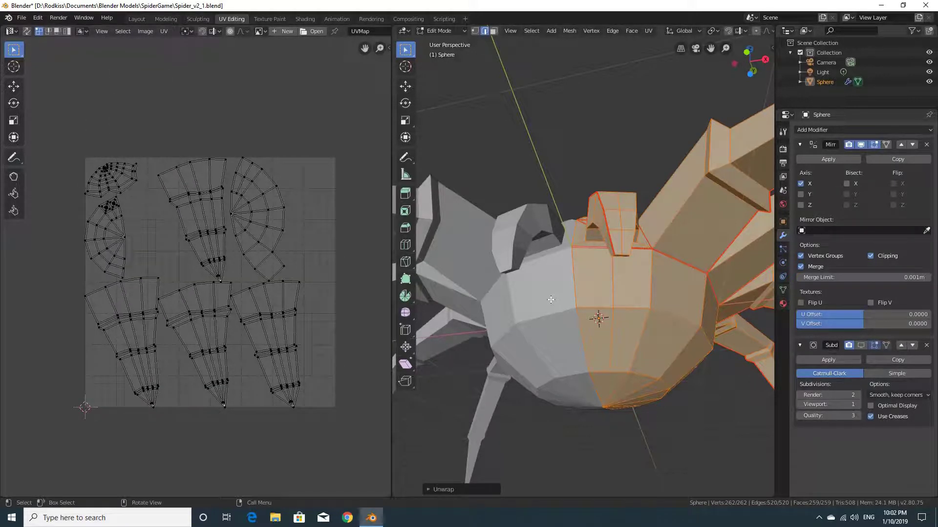
- View the spider from the front and save the current Blender file
middle_drag(579, 277, 518, 293)
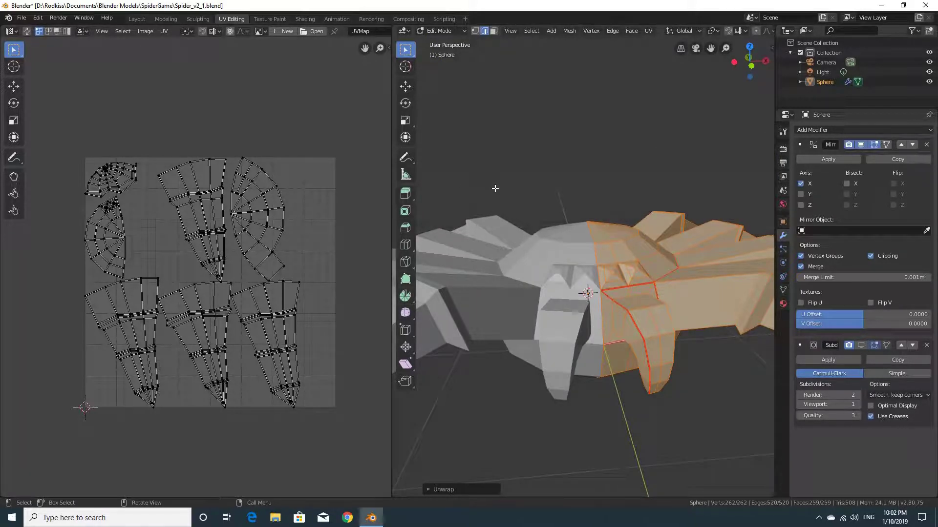
click(22, 18)
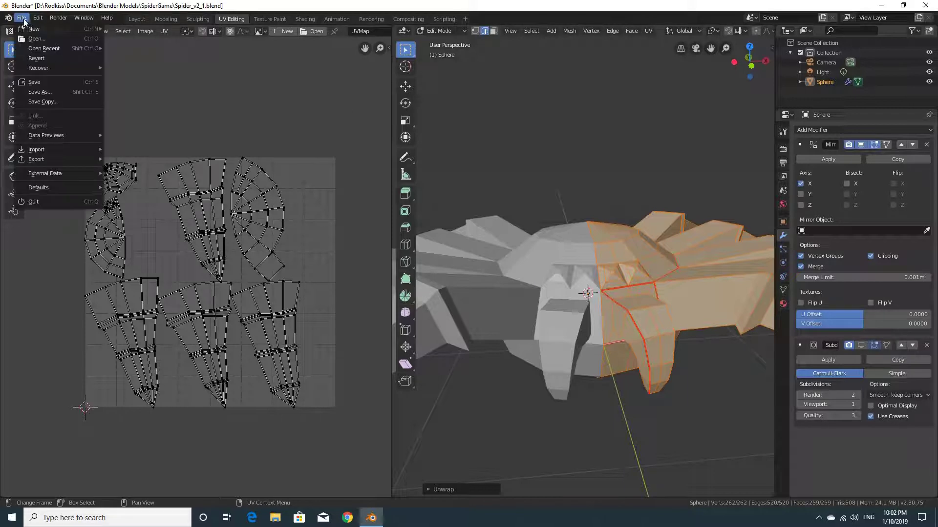
click(33, 83)
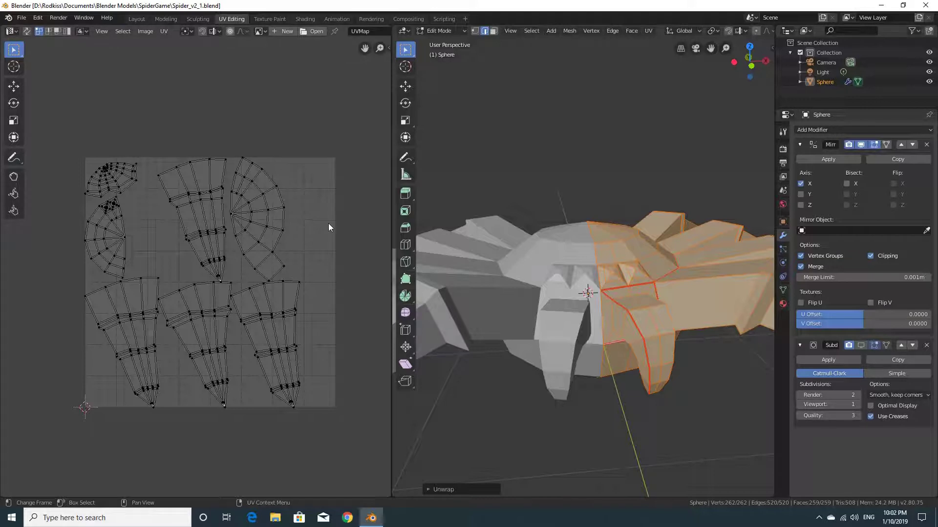
scroll(256, 239, up, 1)
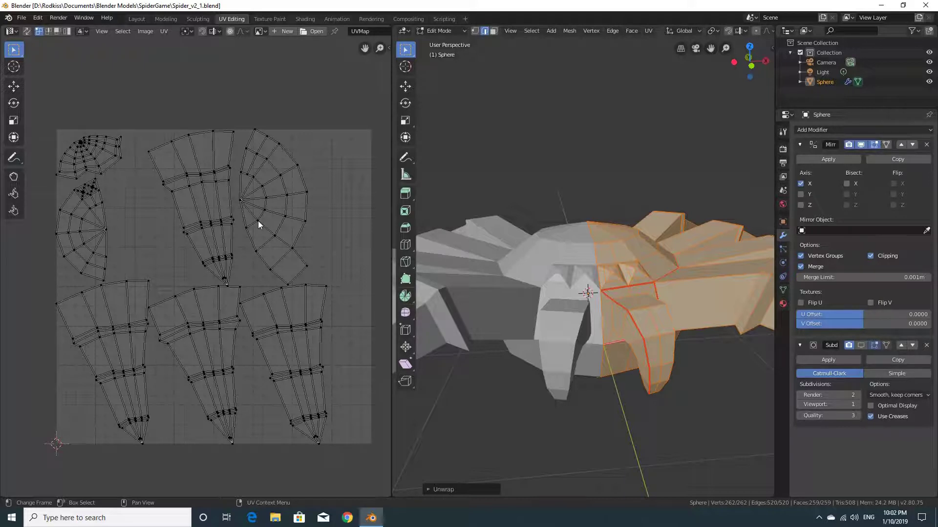
click(258, 221)
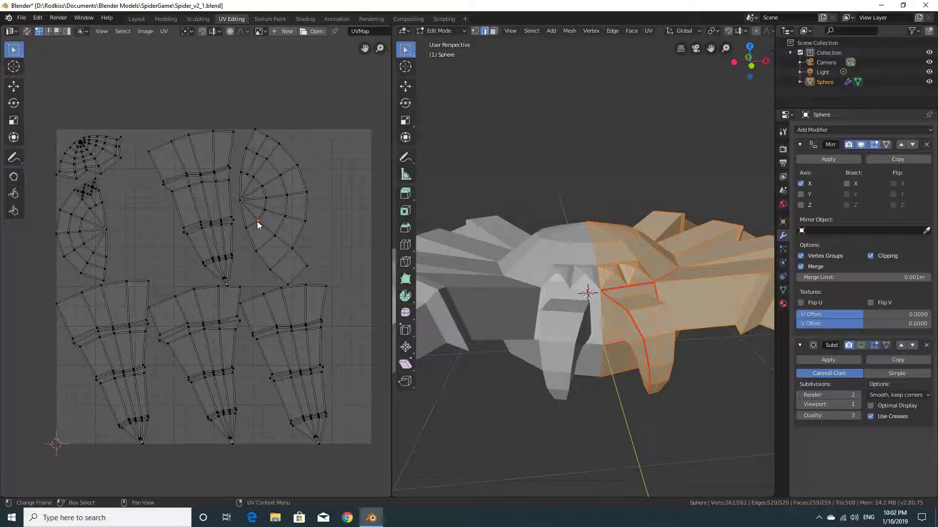
shift+click(107, 231)
click(106, 231)
key(l)
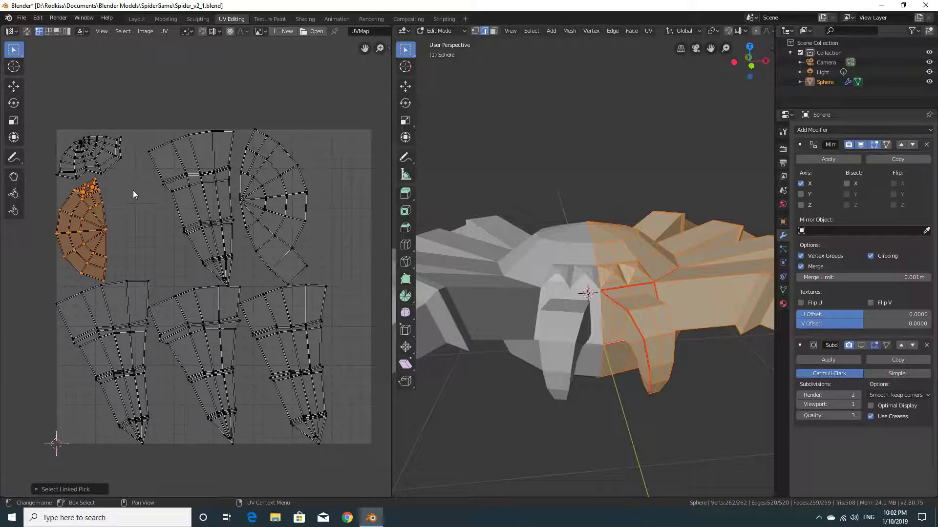
key(r)
right_click(146, 193)
key(g)
right_click(149, 226)
key(s)
right_click(157, 231)
- Rotate the large fan-shaped body island slightly counter-clockwise and move it toward the right edge of the UV square
click(288, 197)
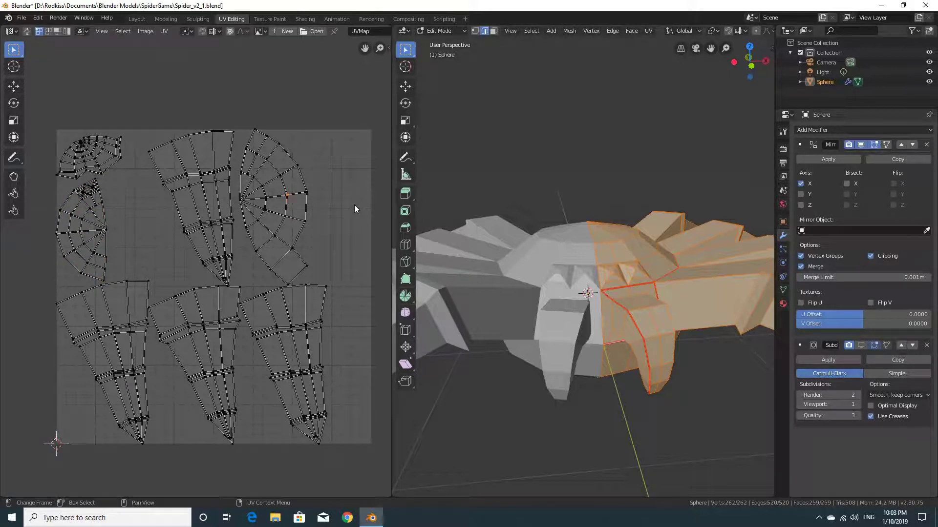
key(l)
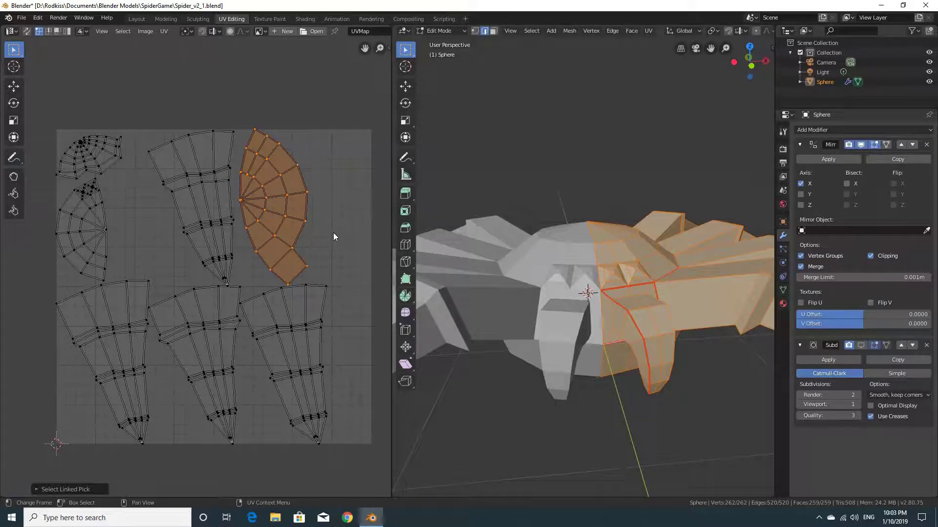
key(r)
click(324, 217)
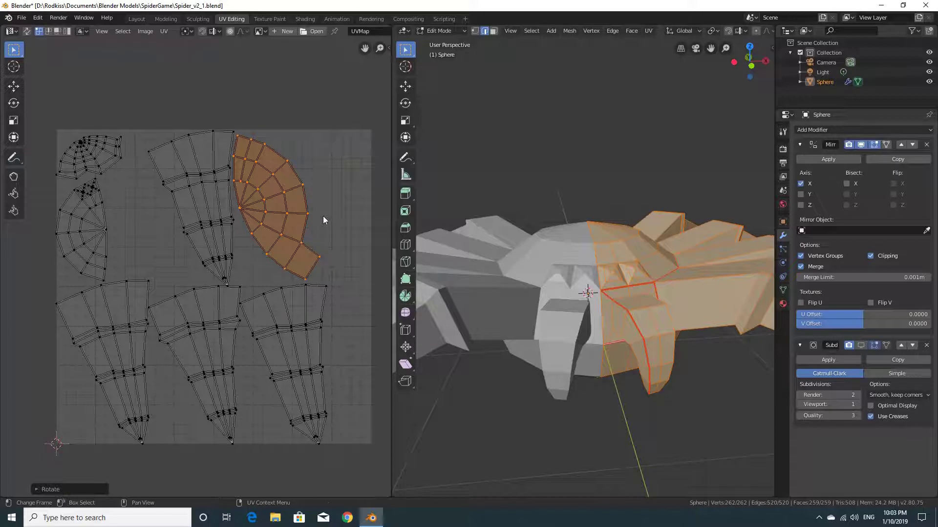
key(g)
click(363, 217)
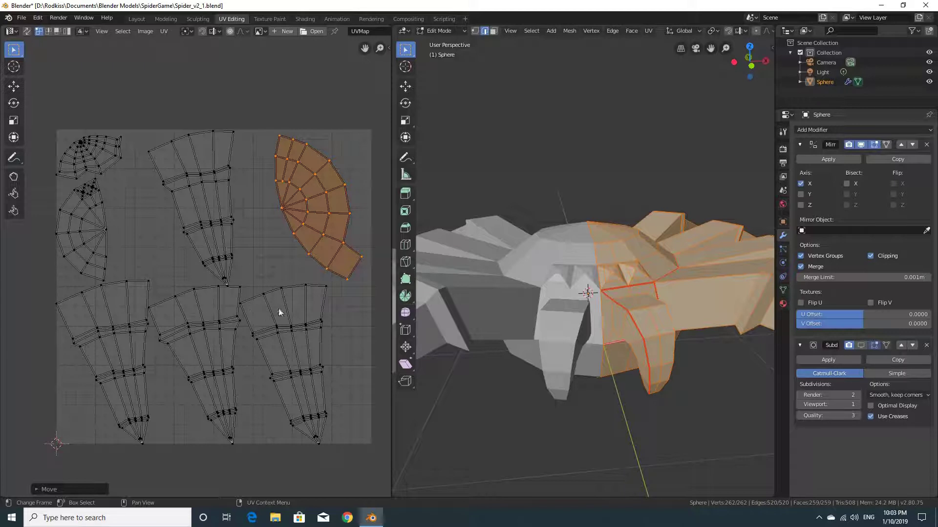
- Move the lower-right leg island further right, away from the middle leg island and below the large body island
click(281, 290)
key(l)
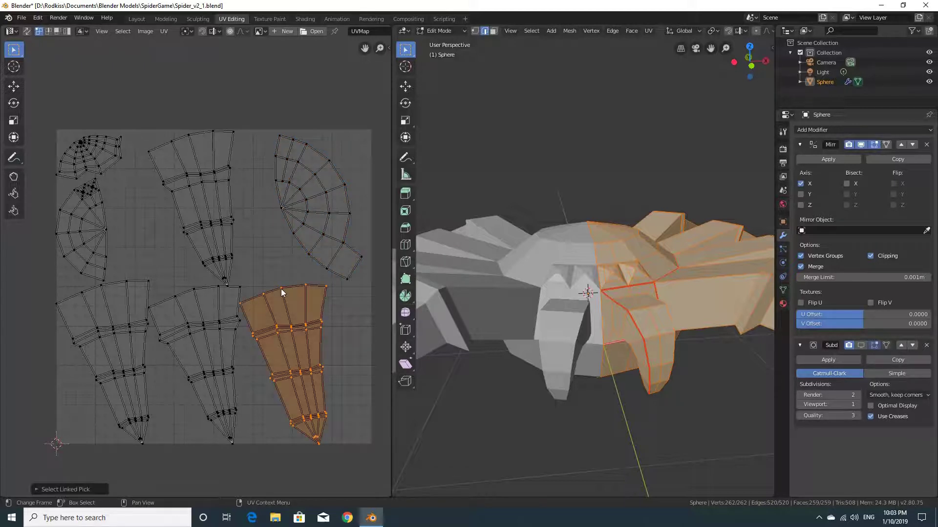
key(g)
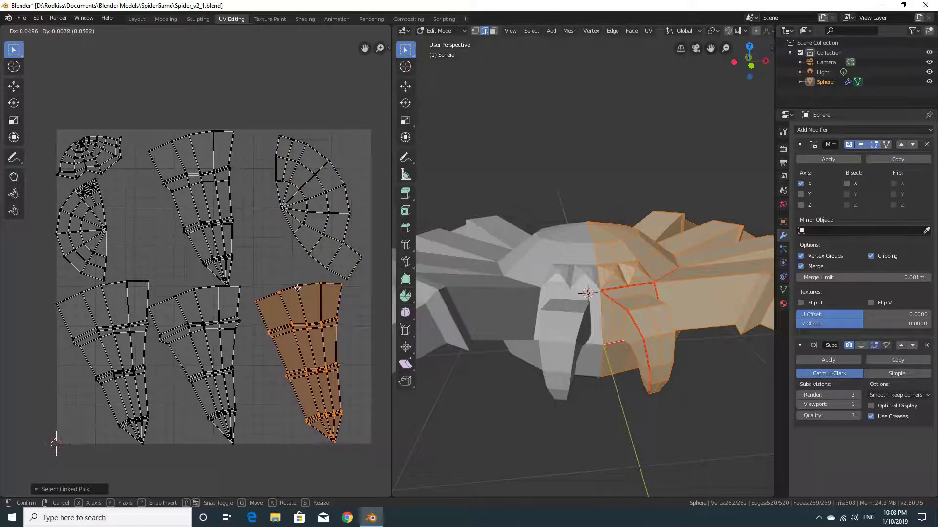
click(297, 288)
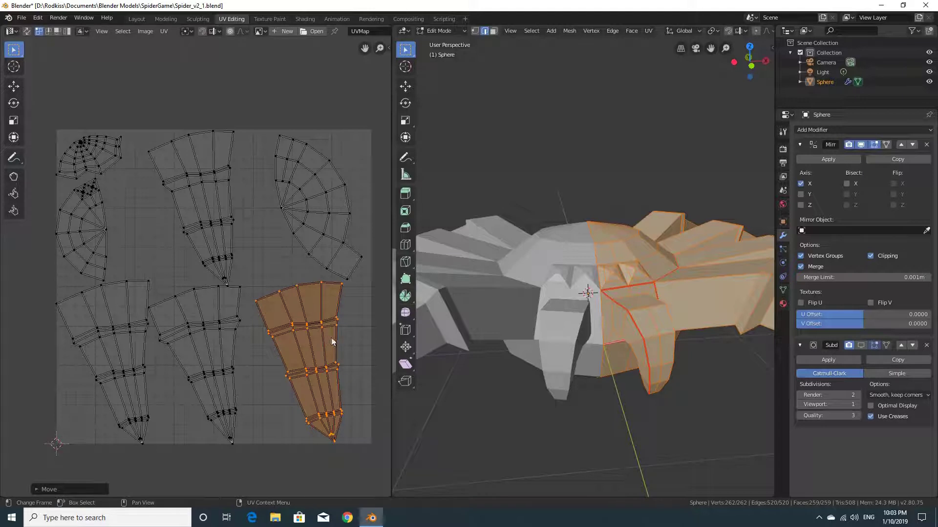
key(g)
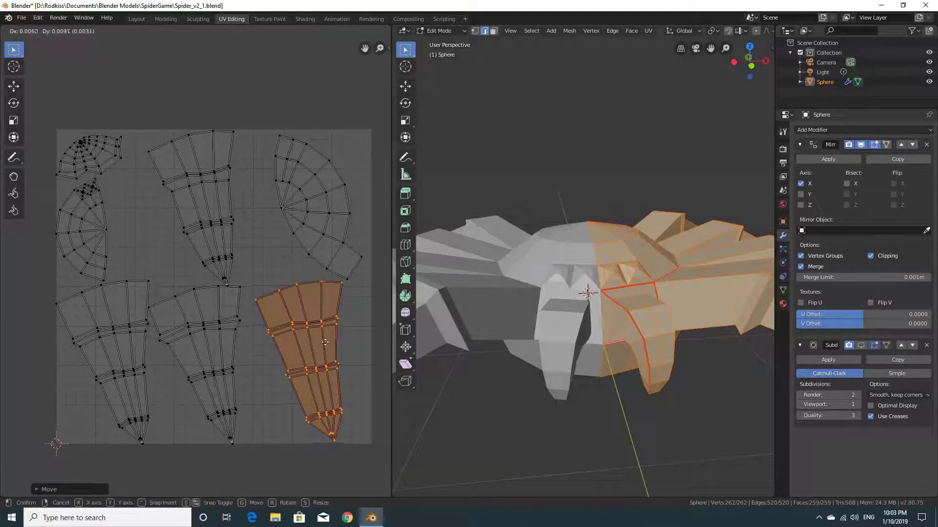
click(331, 345)
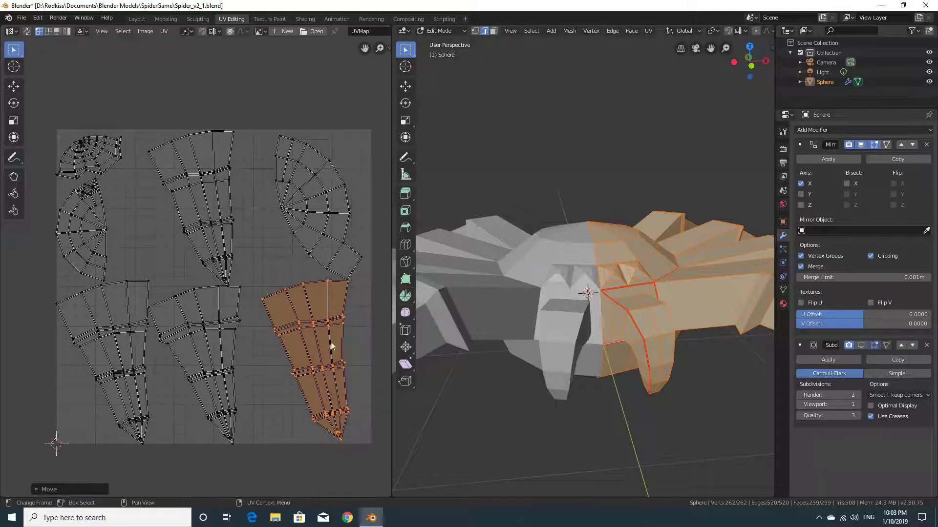
- Rotate the half-disc island with the clustered small faces clockwise, shift it right and enlarge it beside the upper leg island
click(232, 224)
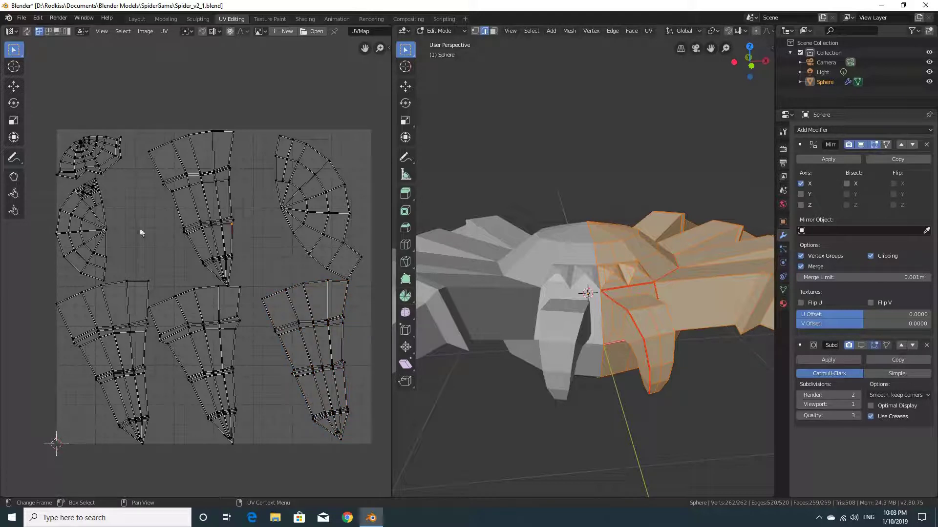
key(l)
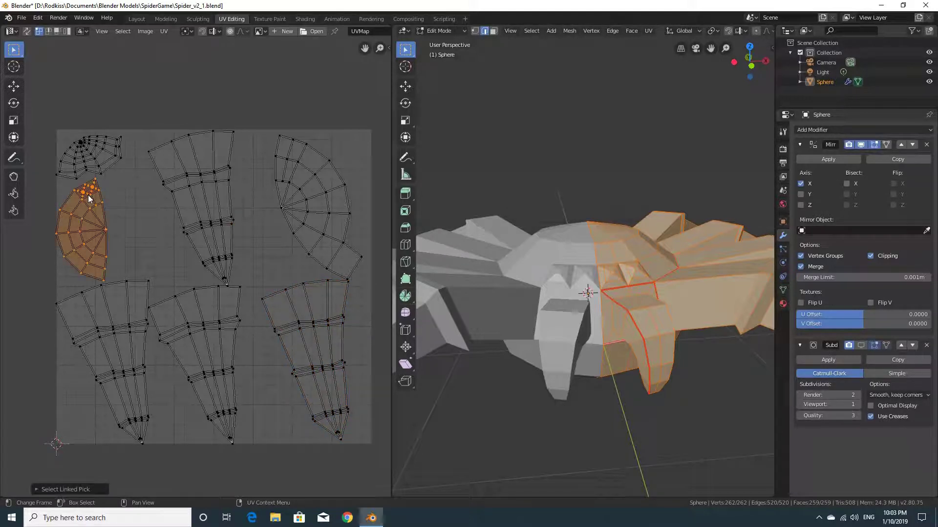
key(r)
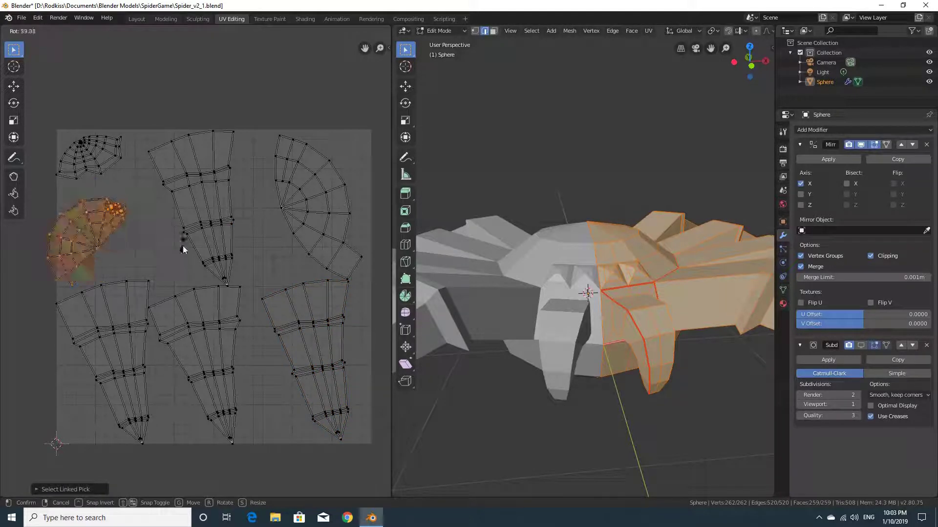
click(178, 262)
key(g)
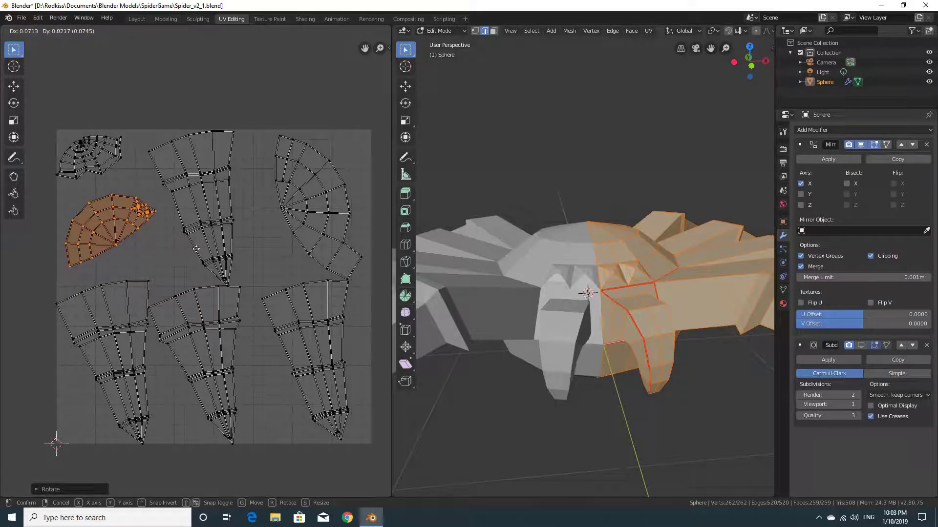
click(195, 240)
key(s)
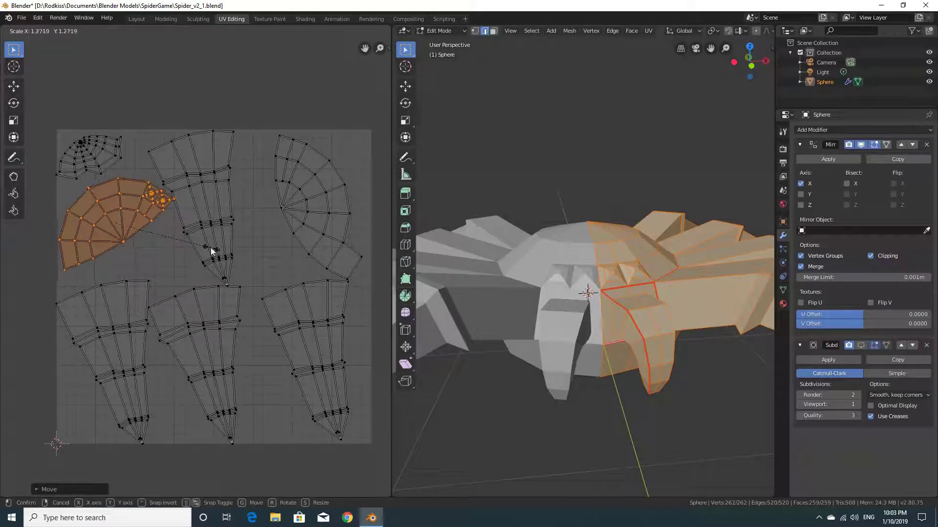
click(206, 246)
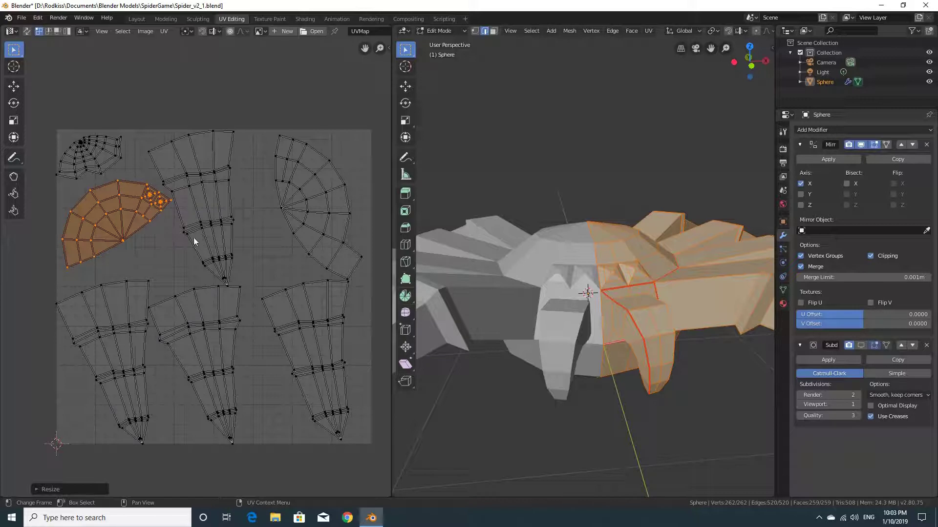
- Level the half-disc island's straight edge, enlarge the island slightly and place it just above the lower-left leg island
key(r)
click(193, 270)
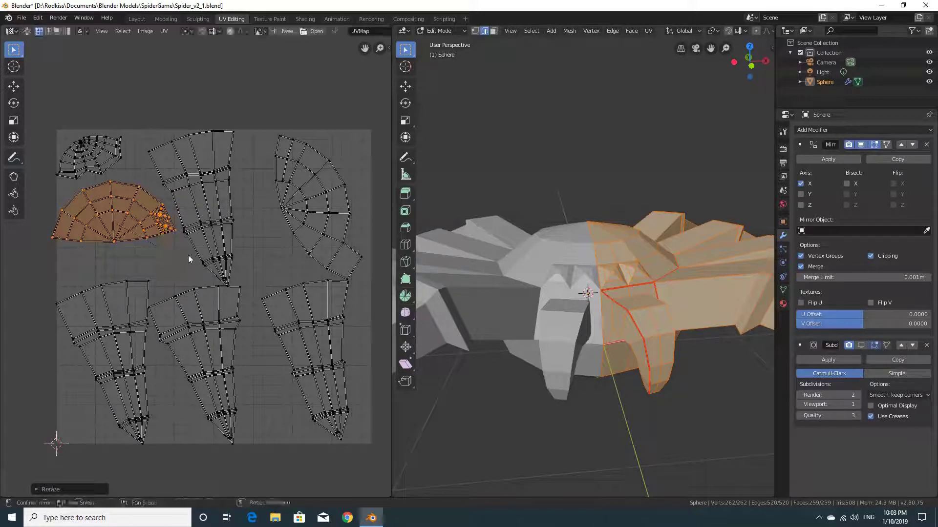
key(g)
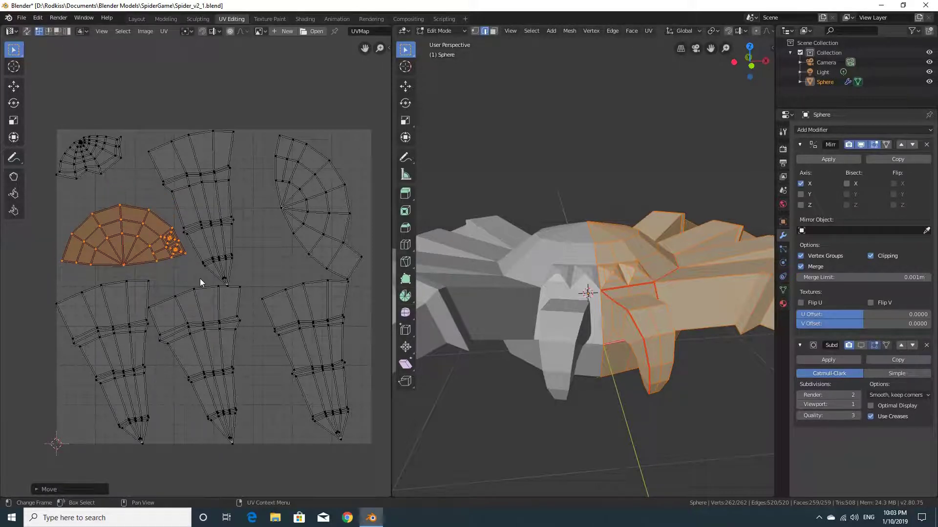
click(200, 279)
key(s)
click(207, 279)
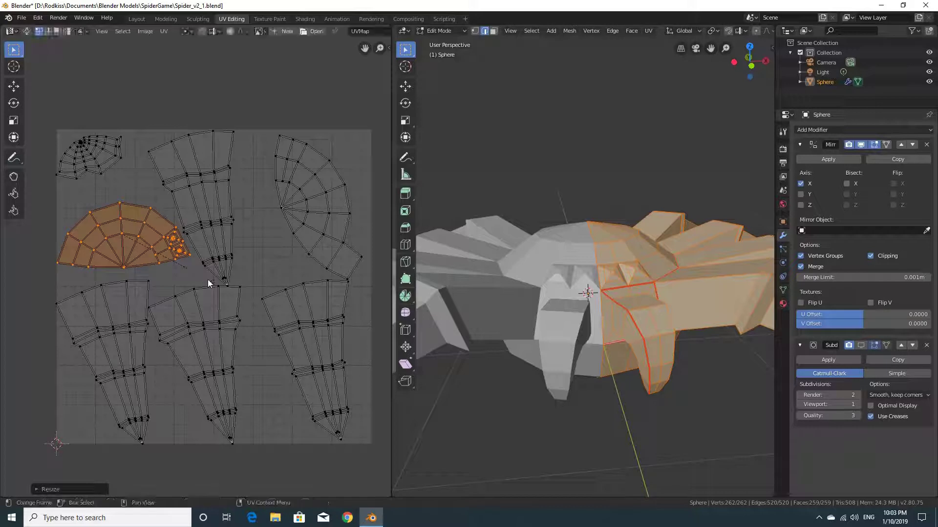
key(g)
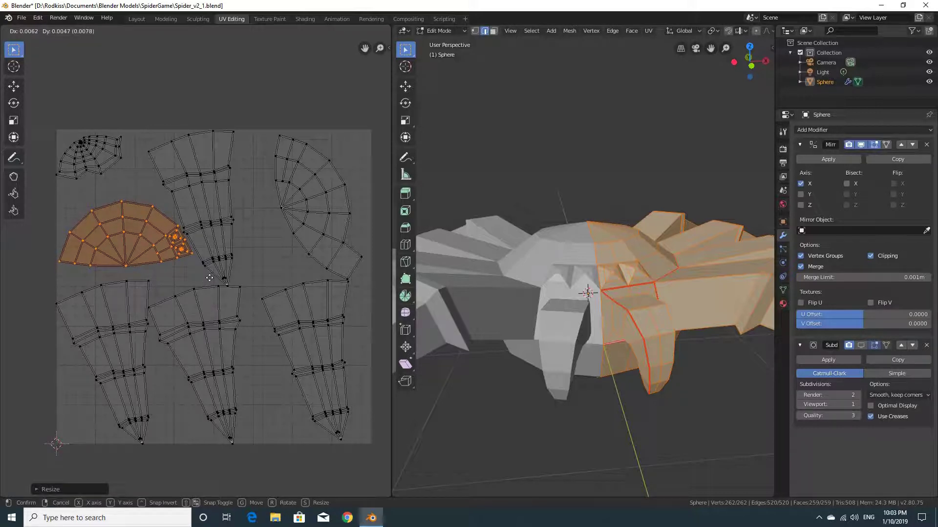
click(211, 271)
- Move the upper leg island right, into the gap between the half-disc island and the large body island
key(l)
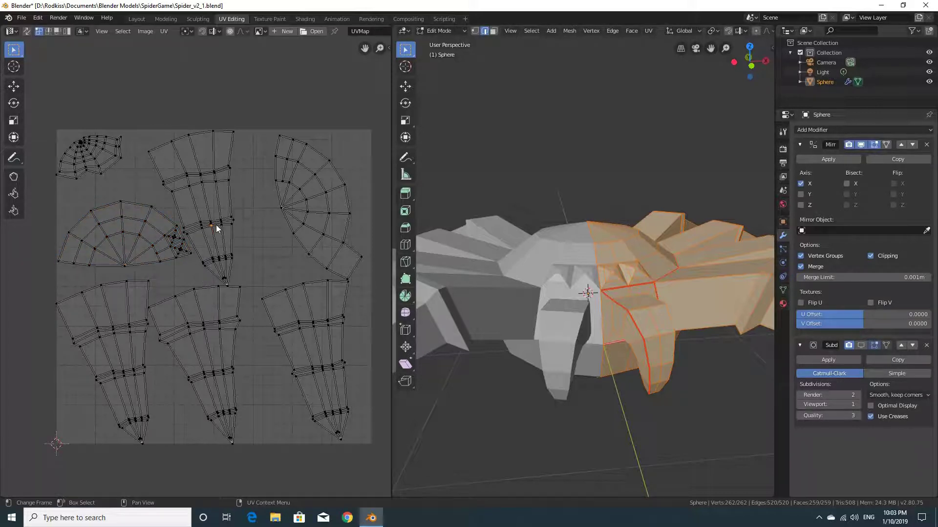
key(g)
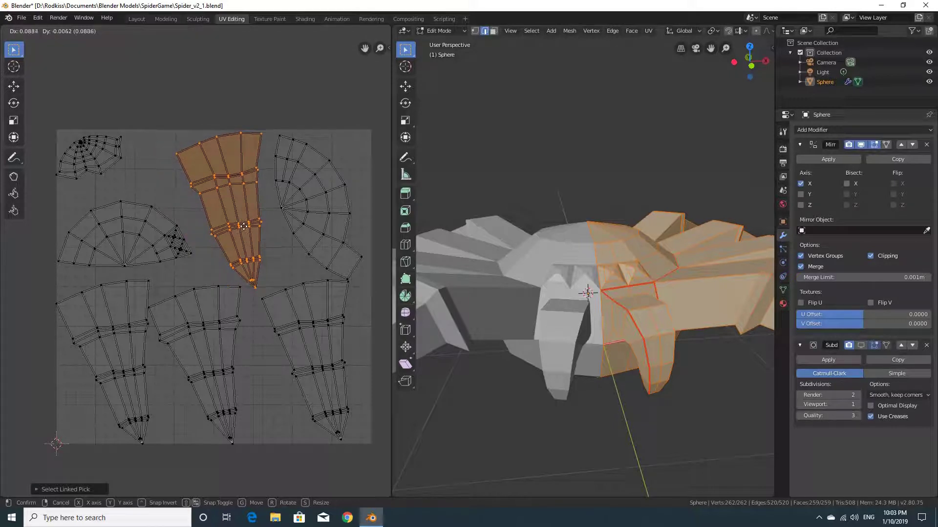
click(246, 227)
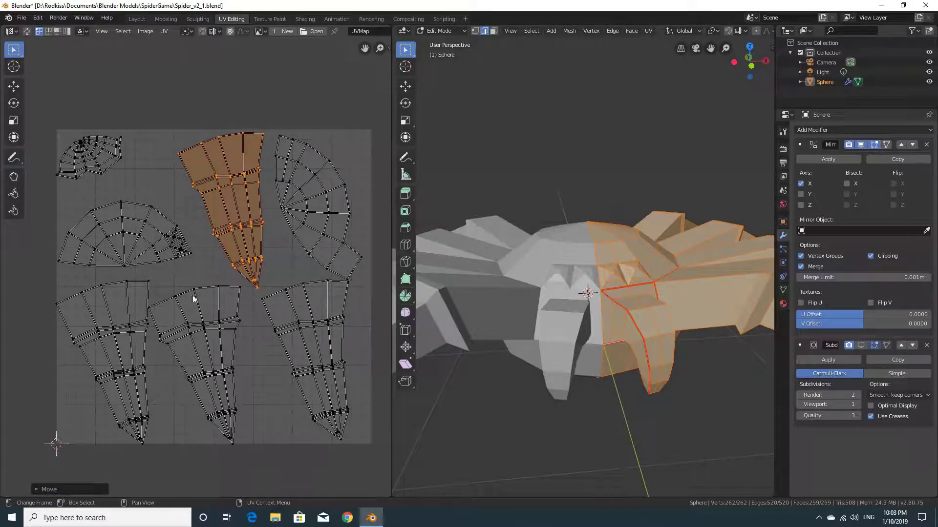
- Enlarge the small web-like island in the upper-left corner and move it right and down, just above the half-disc island
click(101, 173)
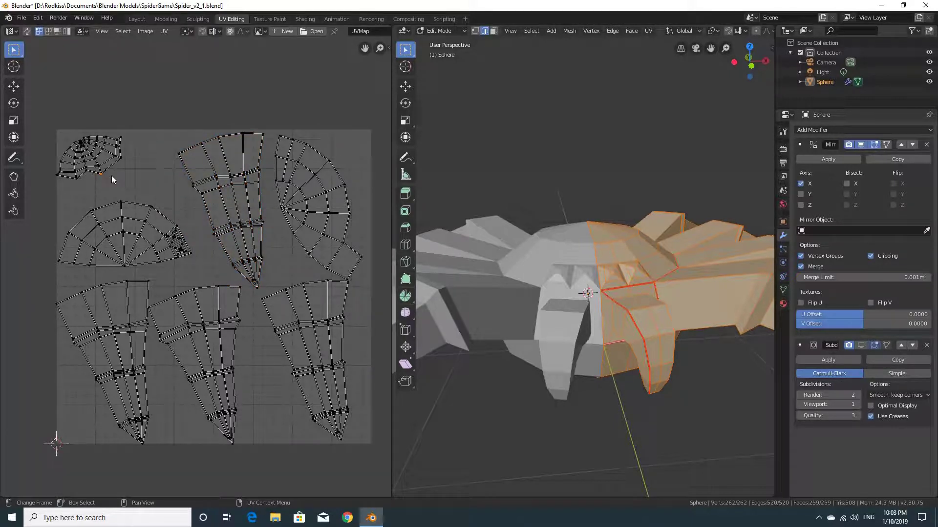
key(l)
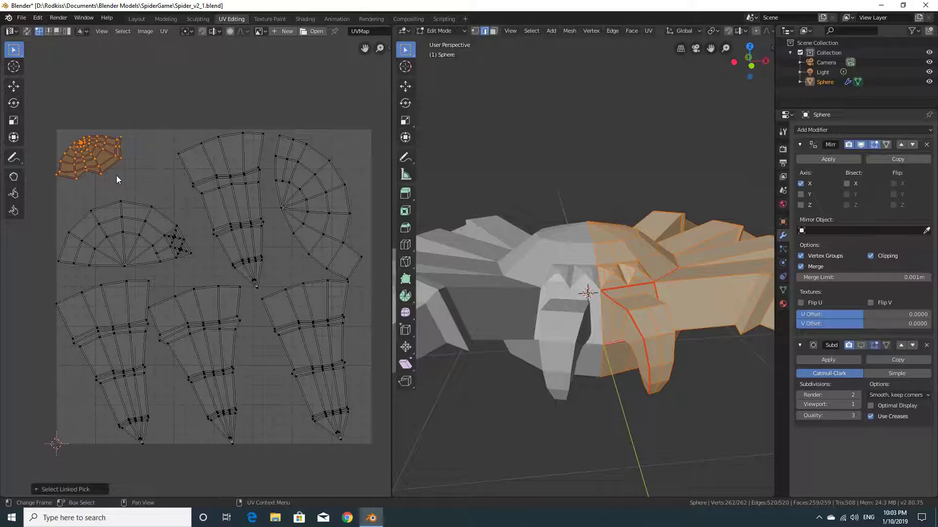
key(s)
click(129, 182)
key(g)
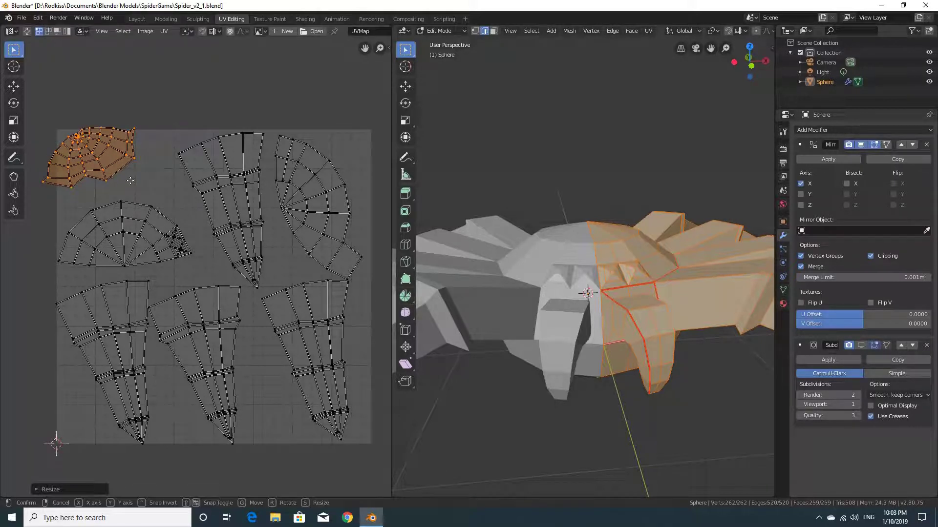
click(156, 197)
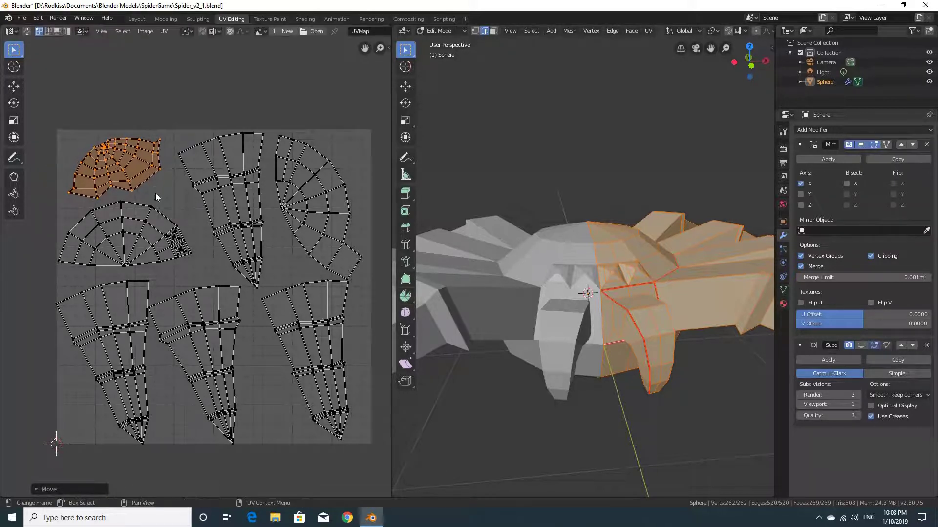
- Rotate the lower-left leg island slightly clockwise and move it up, just below the half-disc island
click(127, 282)
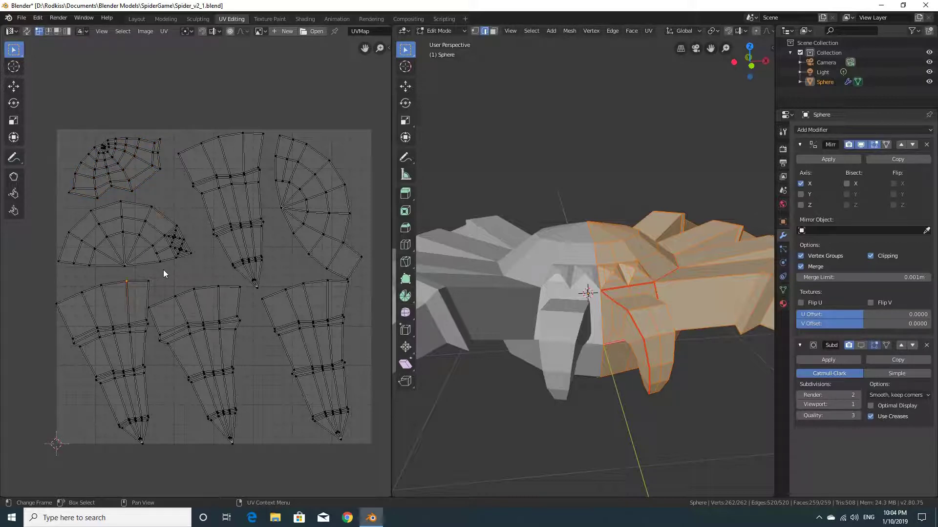
key(l)
click(125, 282)
key(l)
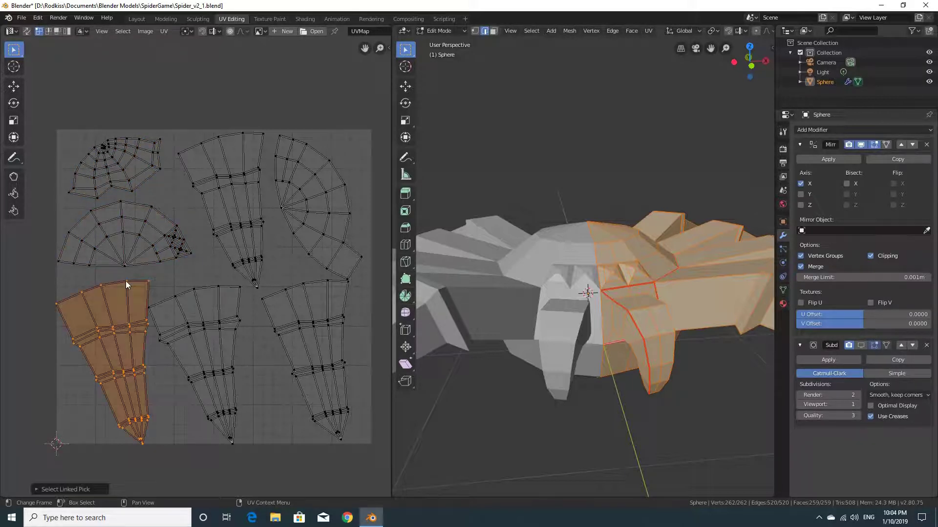
key(r)
click(189, 272)
key(g)
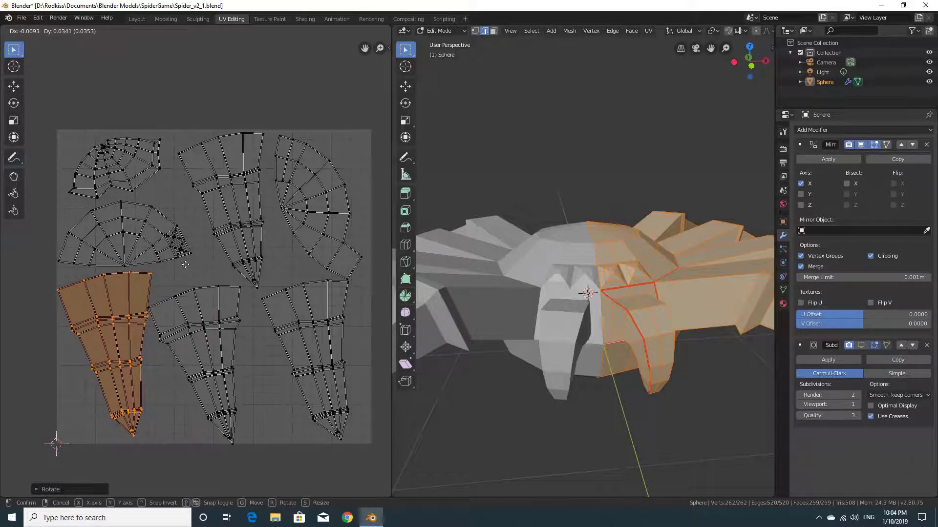
click(185, 264)
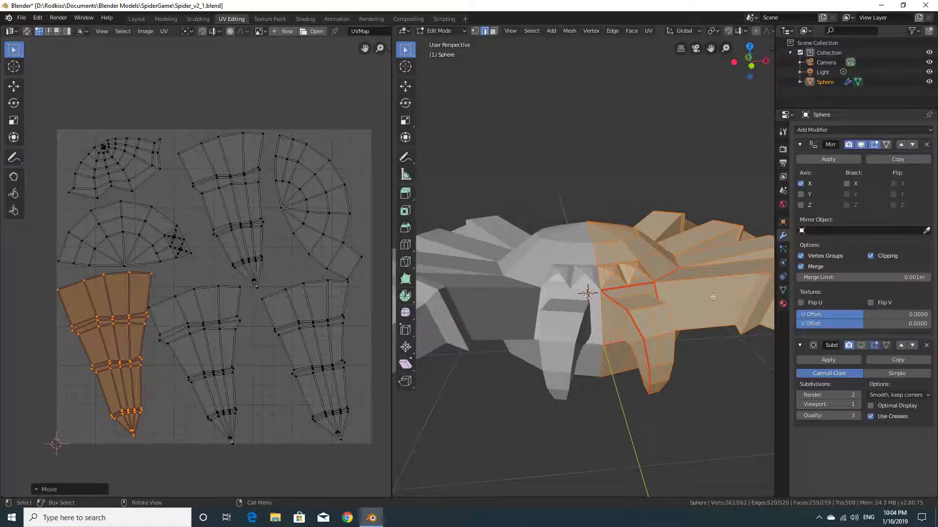
middle_drag(669, 305, 651, 319)
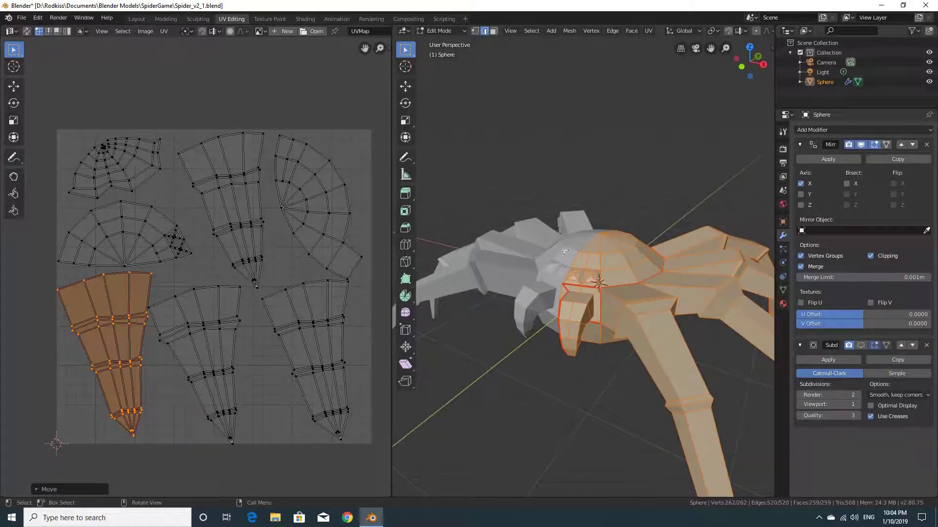
middle_drag(561, 253, 545, 266)
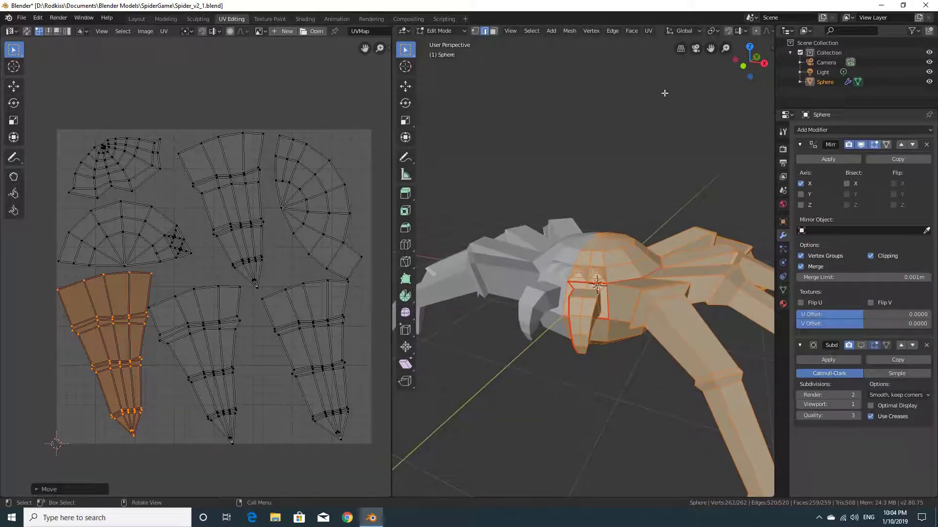
click(649, 32)
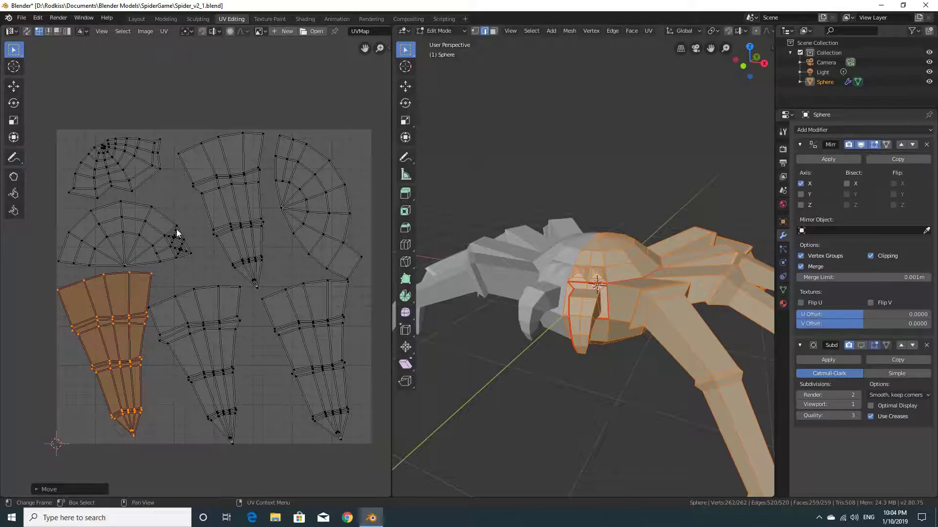
key(alt+a)
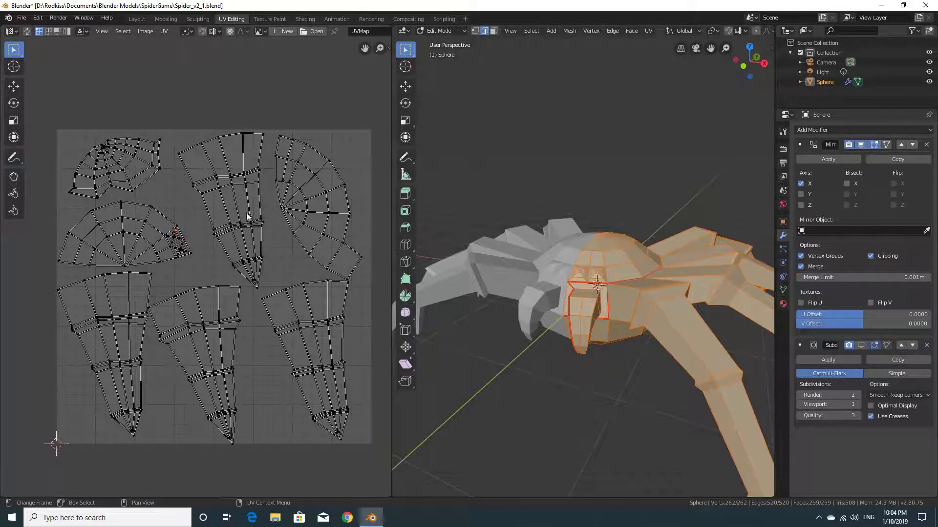
mouse_move(588, 257)
middle_down()
mouse_move(594, 264)
mouse_move(575, 285)
mouse_move(596, 269)
middle_up()
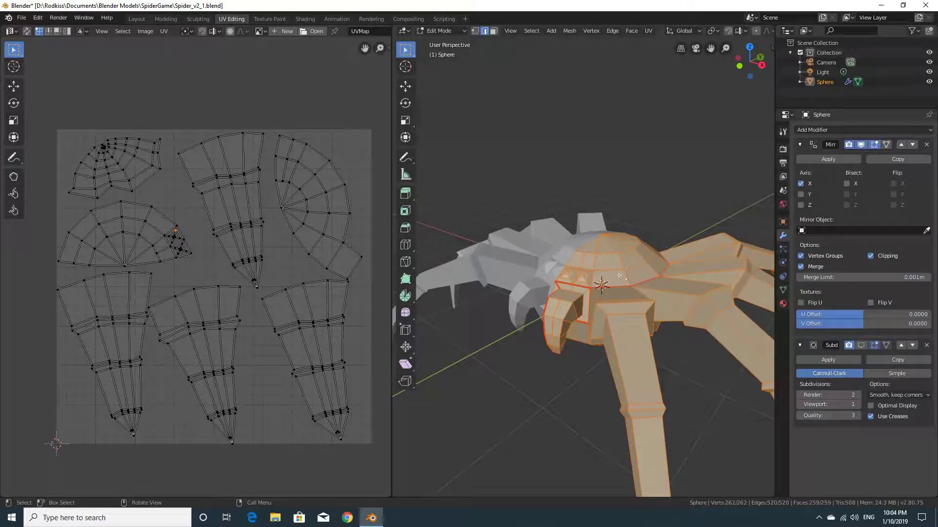
middle_drag(626, 281, 613, 288)
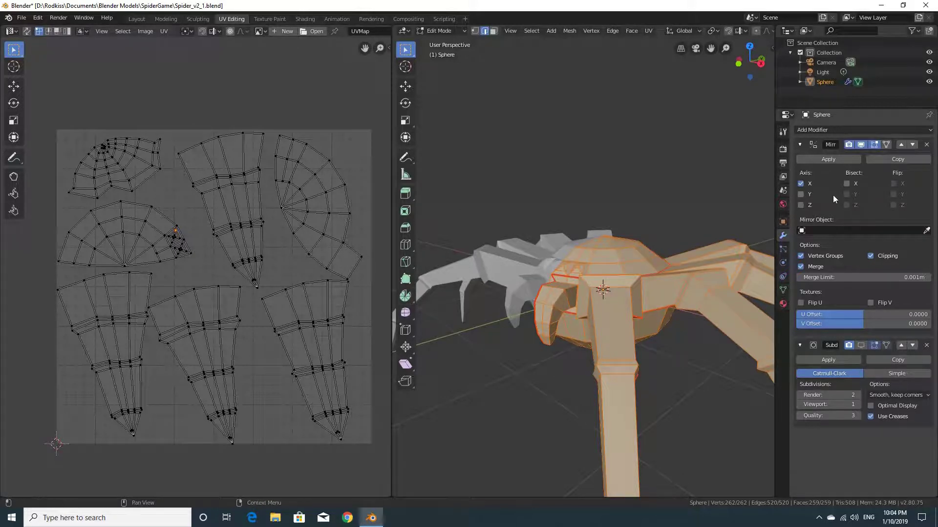
middle_drag(599, 186, 607, 203)
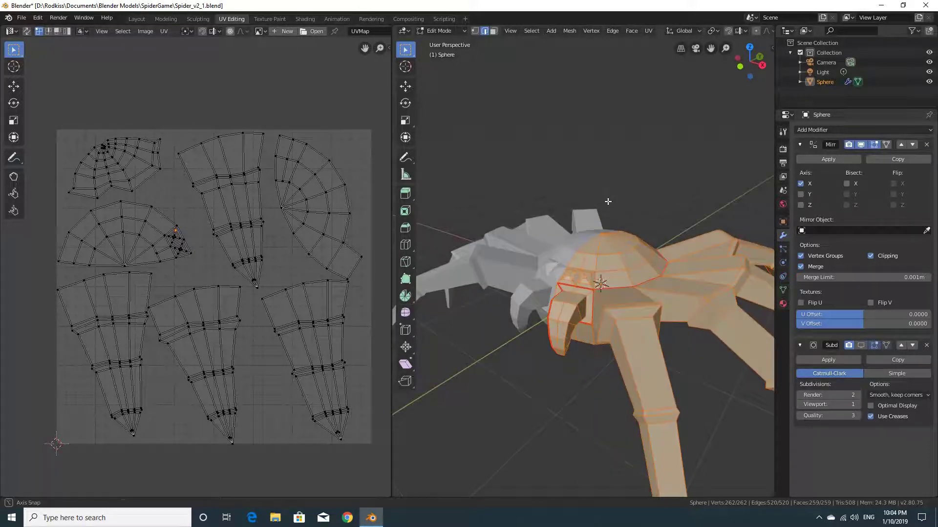